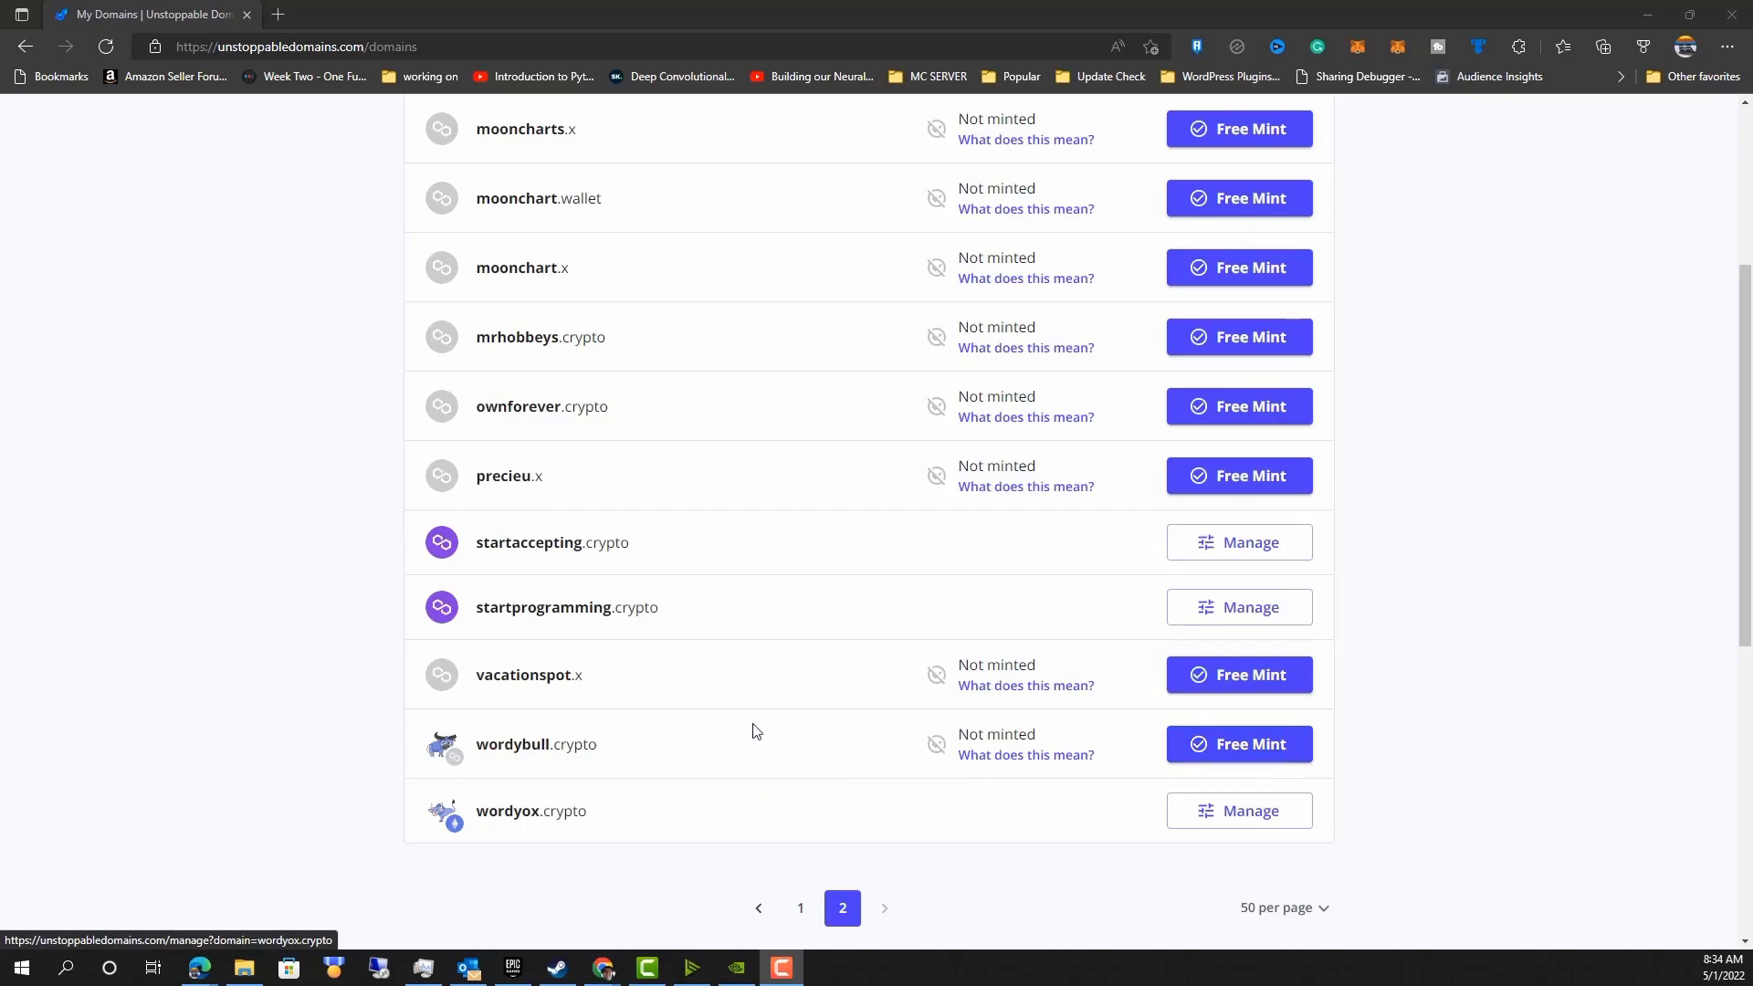
# Start the free Polygon mint for wordybull.crypto and open the supported-applications help link in a new tab.
pyautogui.click(1197, 749)
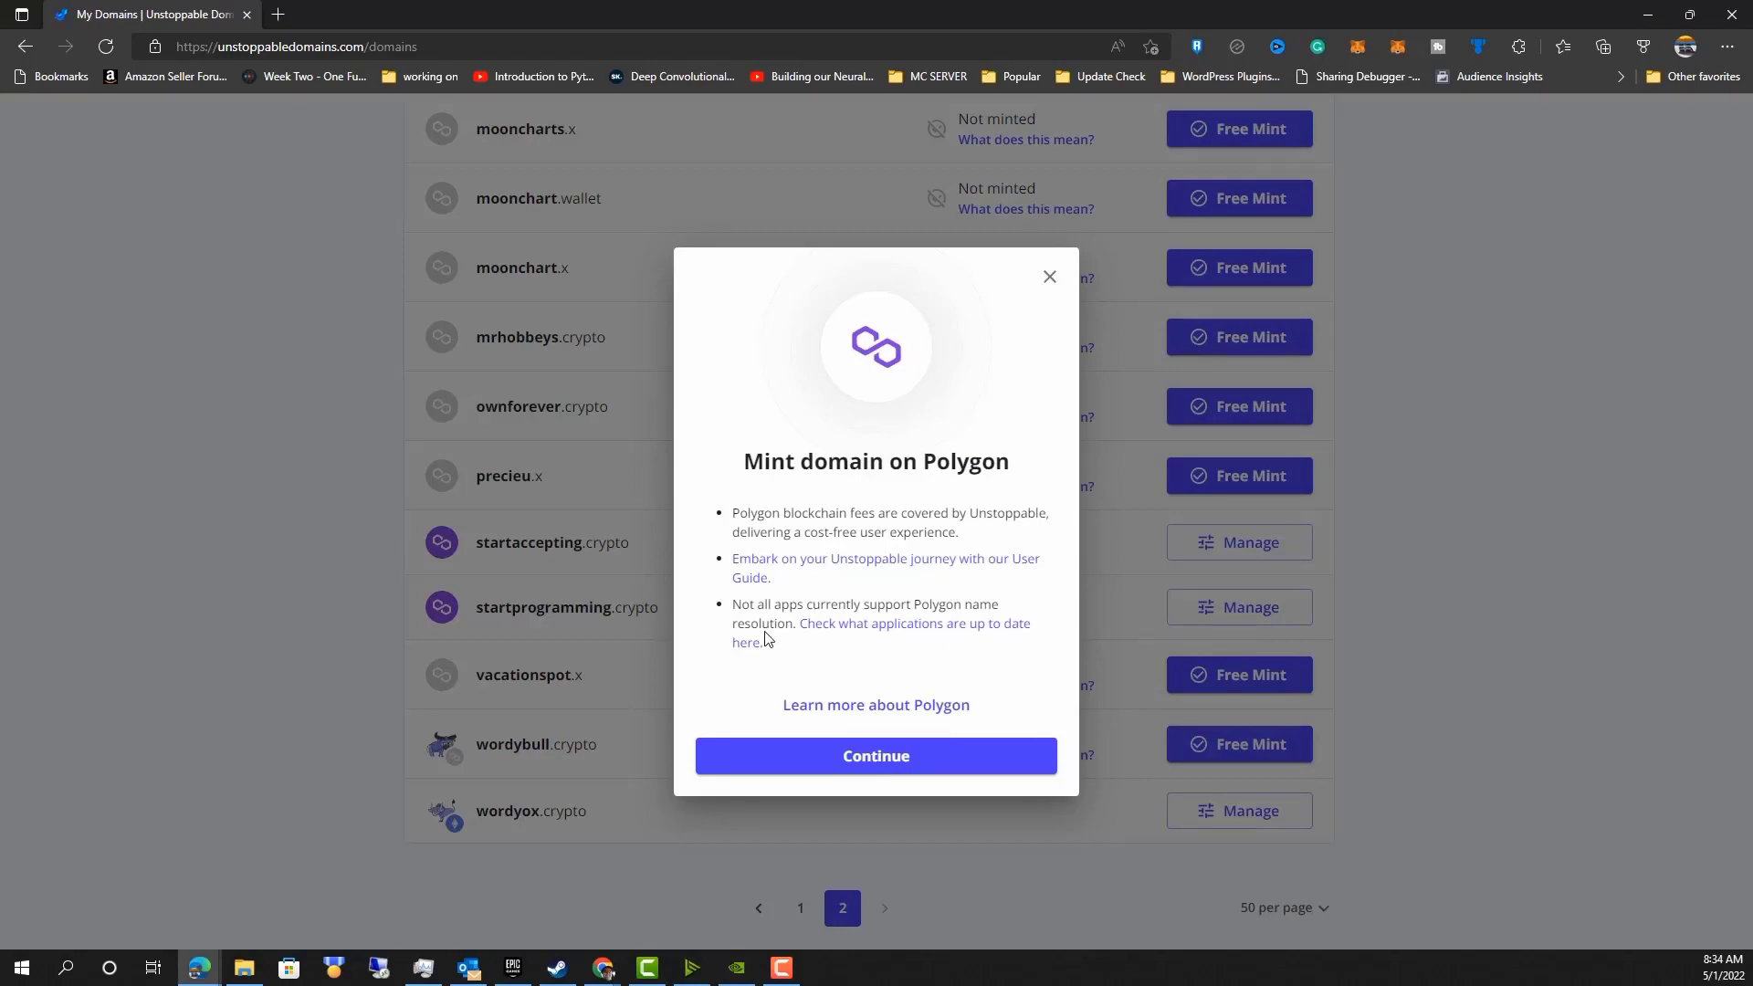
pyautogui.rightClick(862, 630)
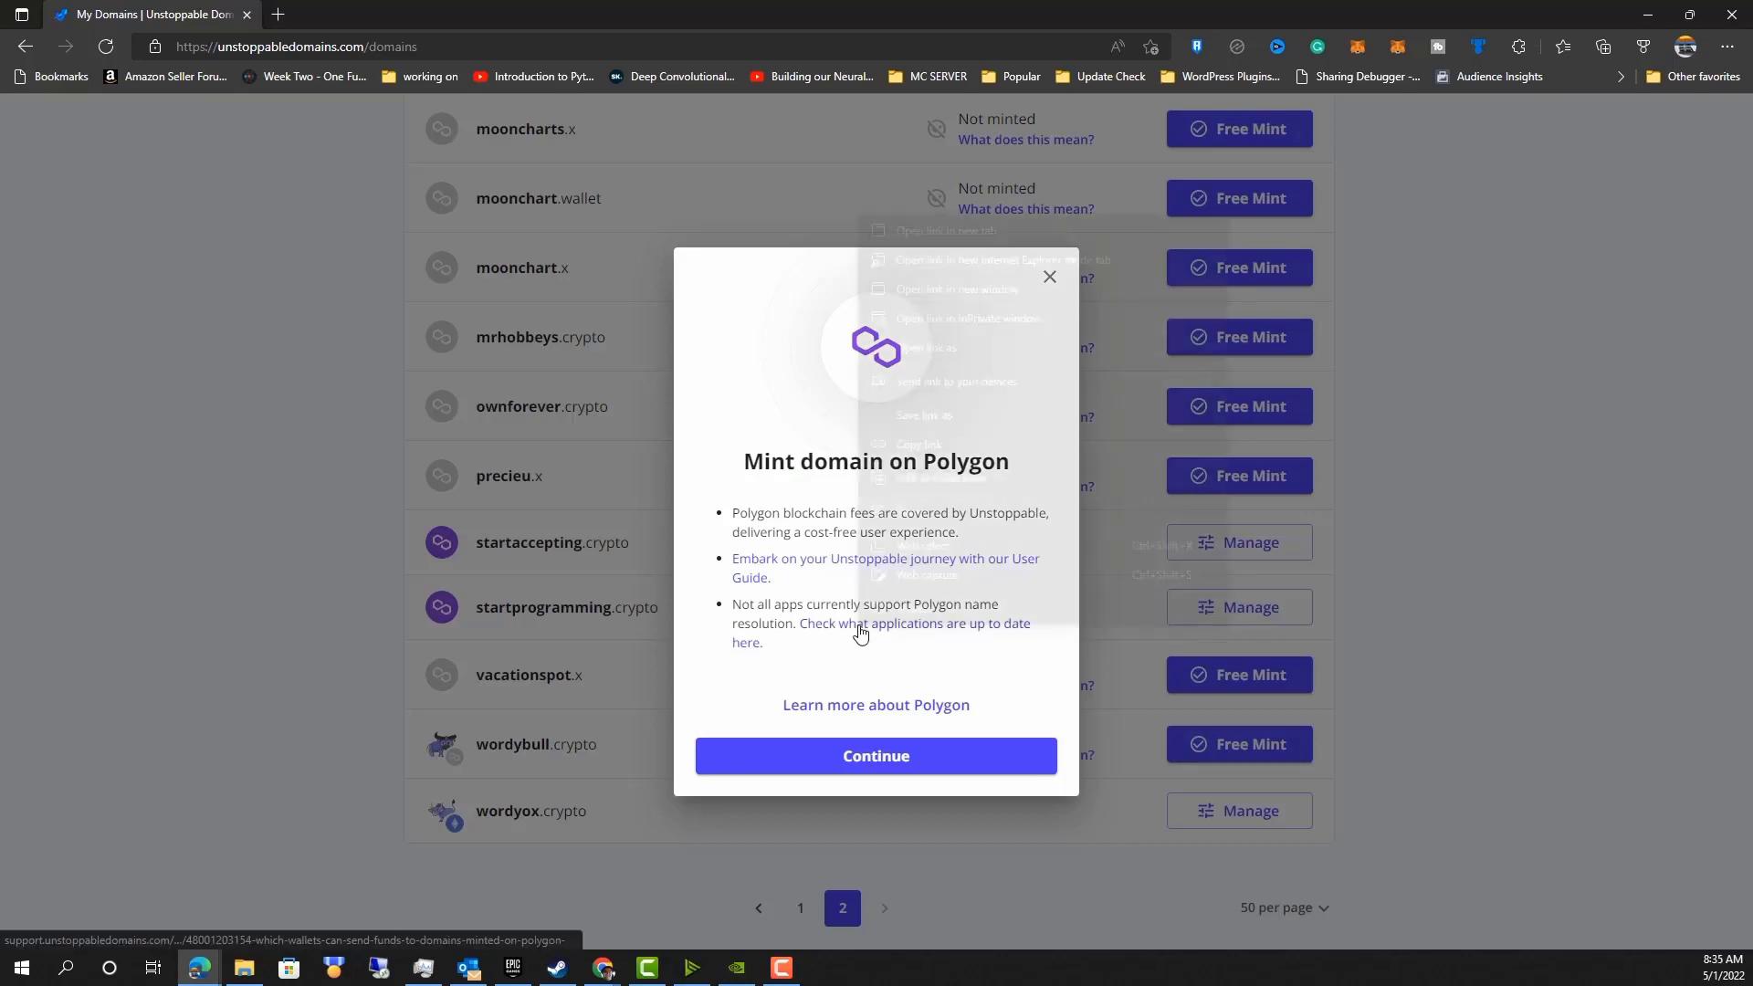
pyautogui.click(999, 232)
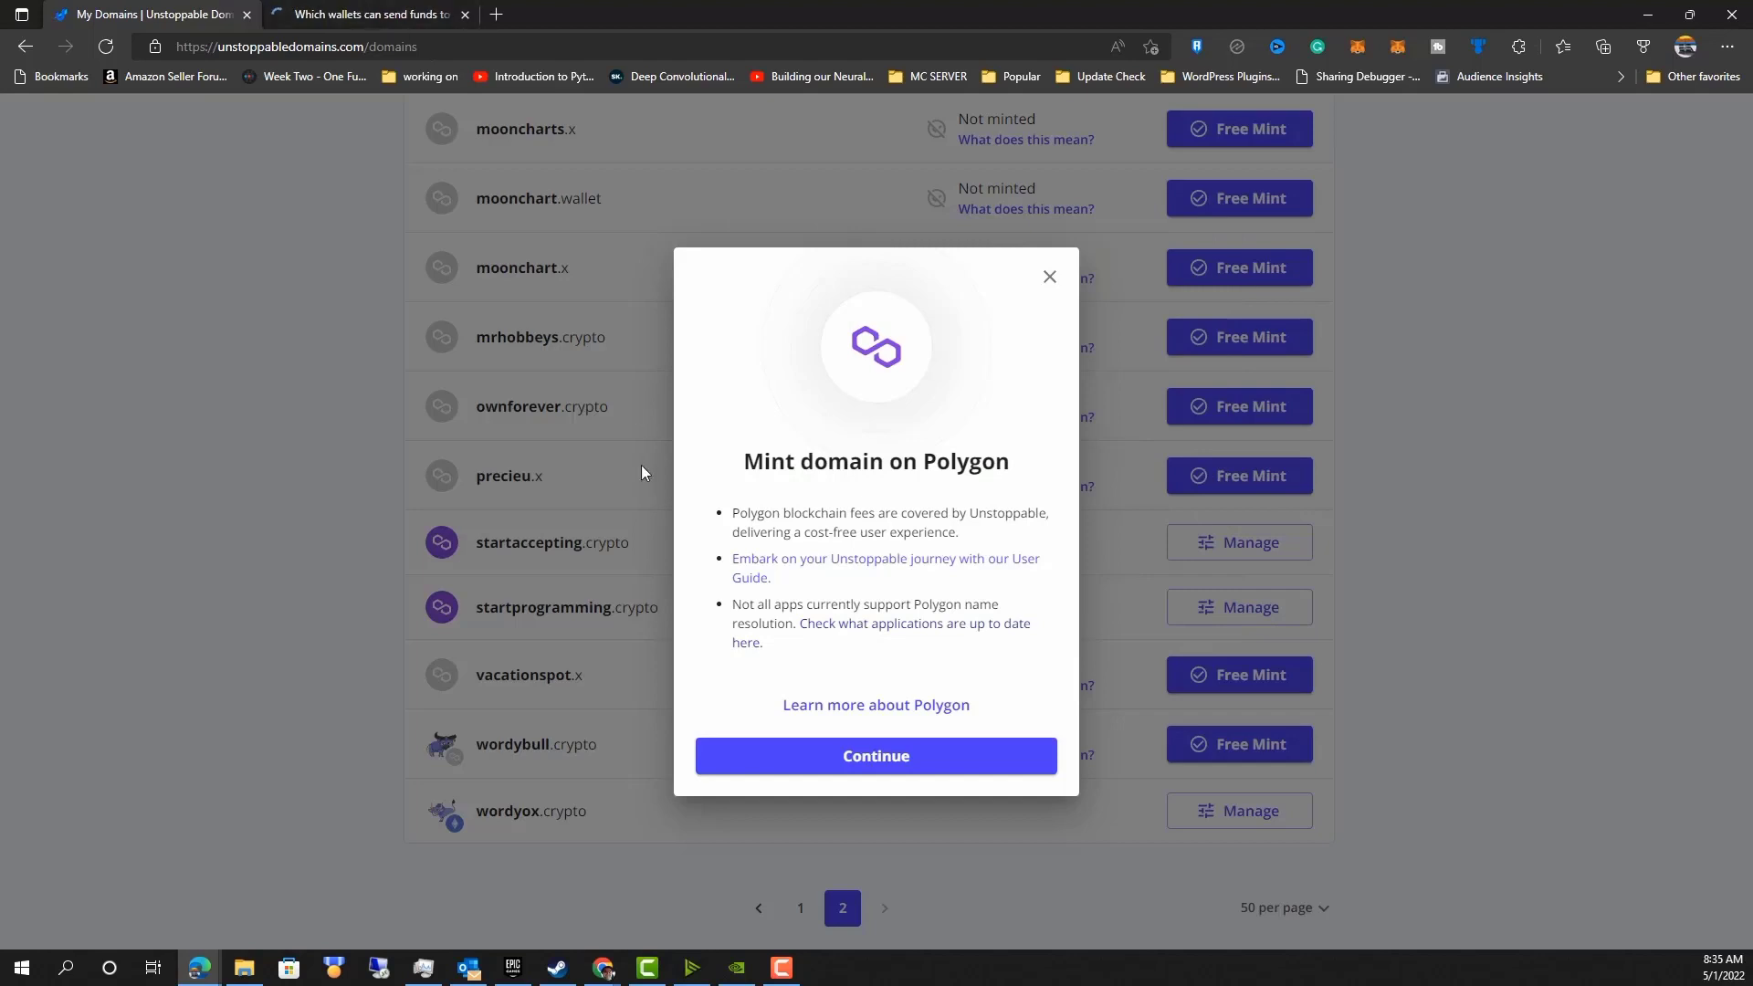
pyautogui.hotkey('ctrl', 'Tab')
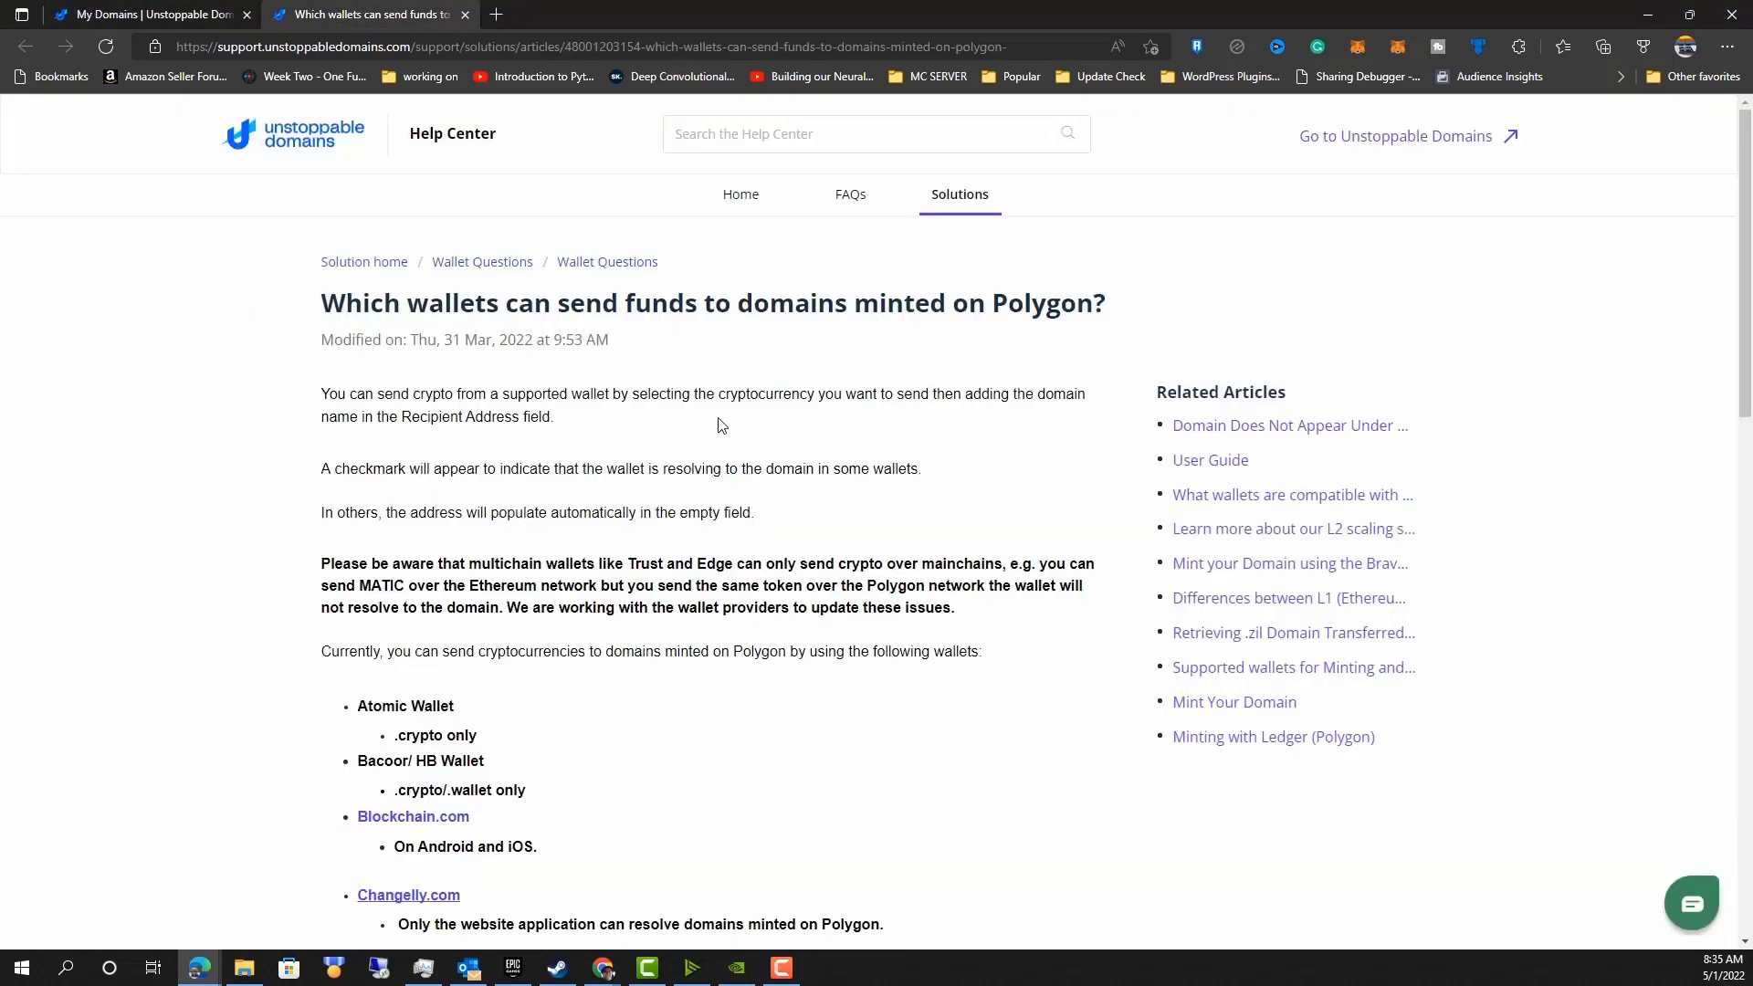
# Read the help article on which wallets can send funds to Polygon-minted domains, then return to the domains tab.
pyautogui.scroll(-3, 730, 559)
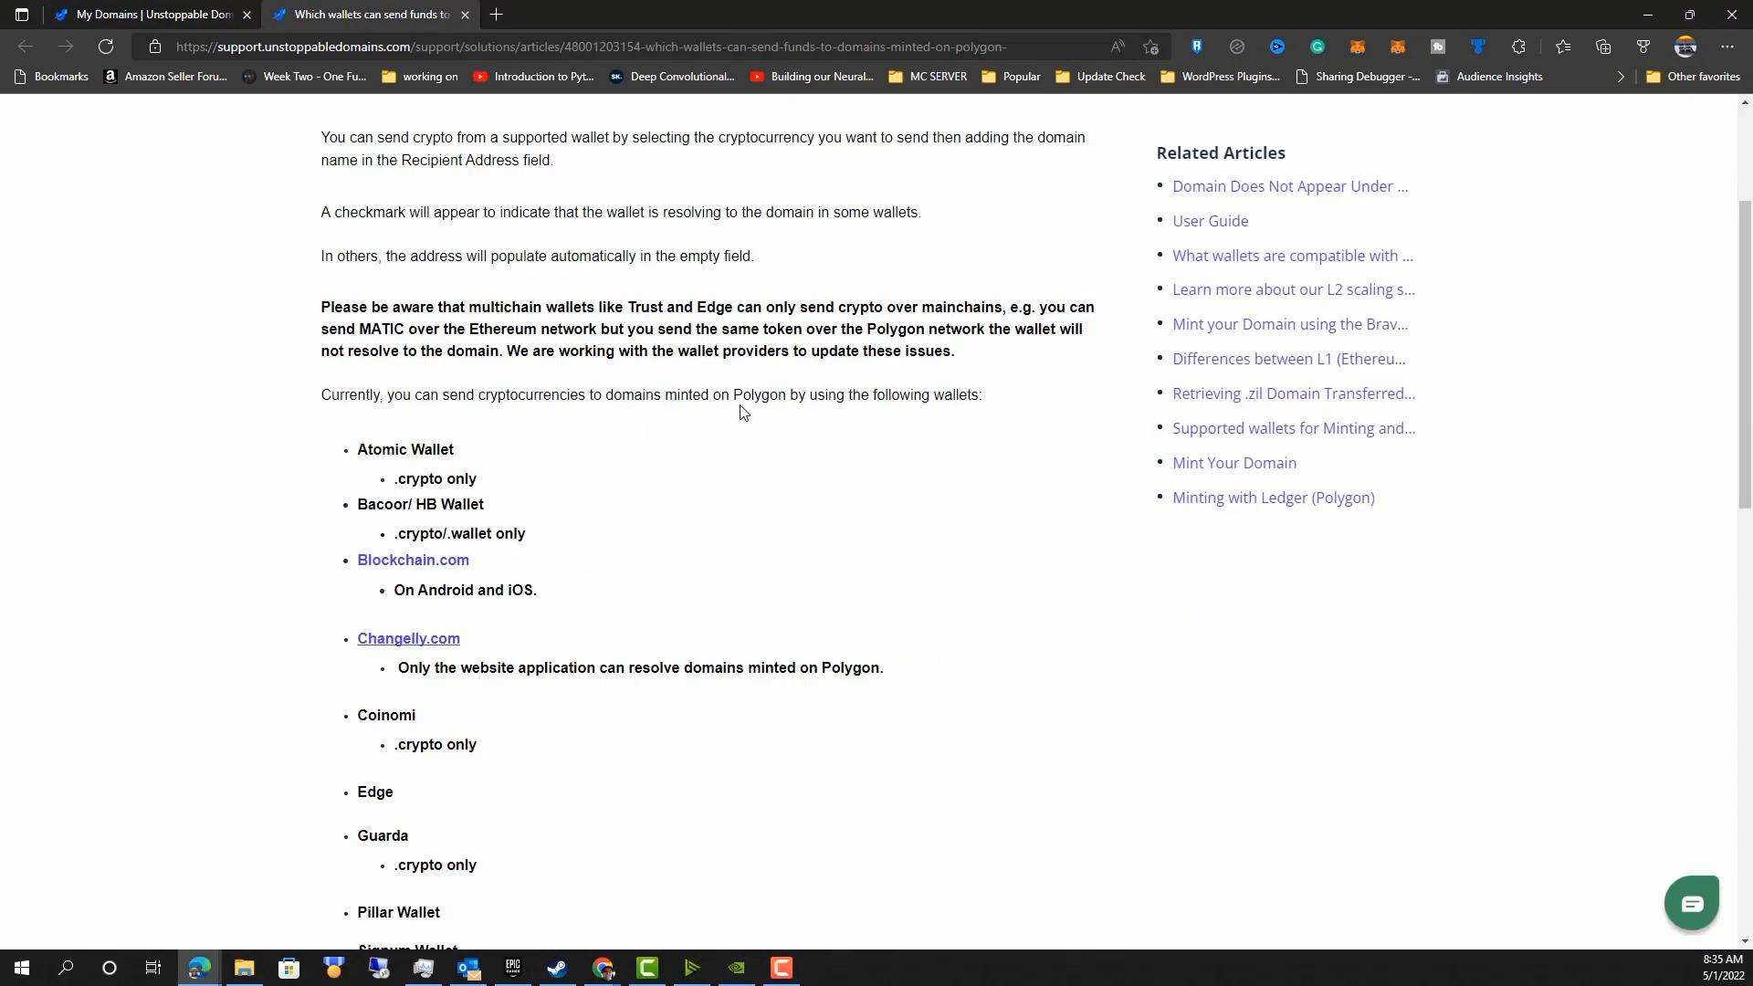
pyautogui.scroll(-5, 279, 636)
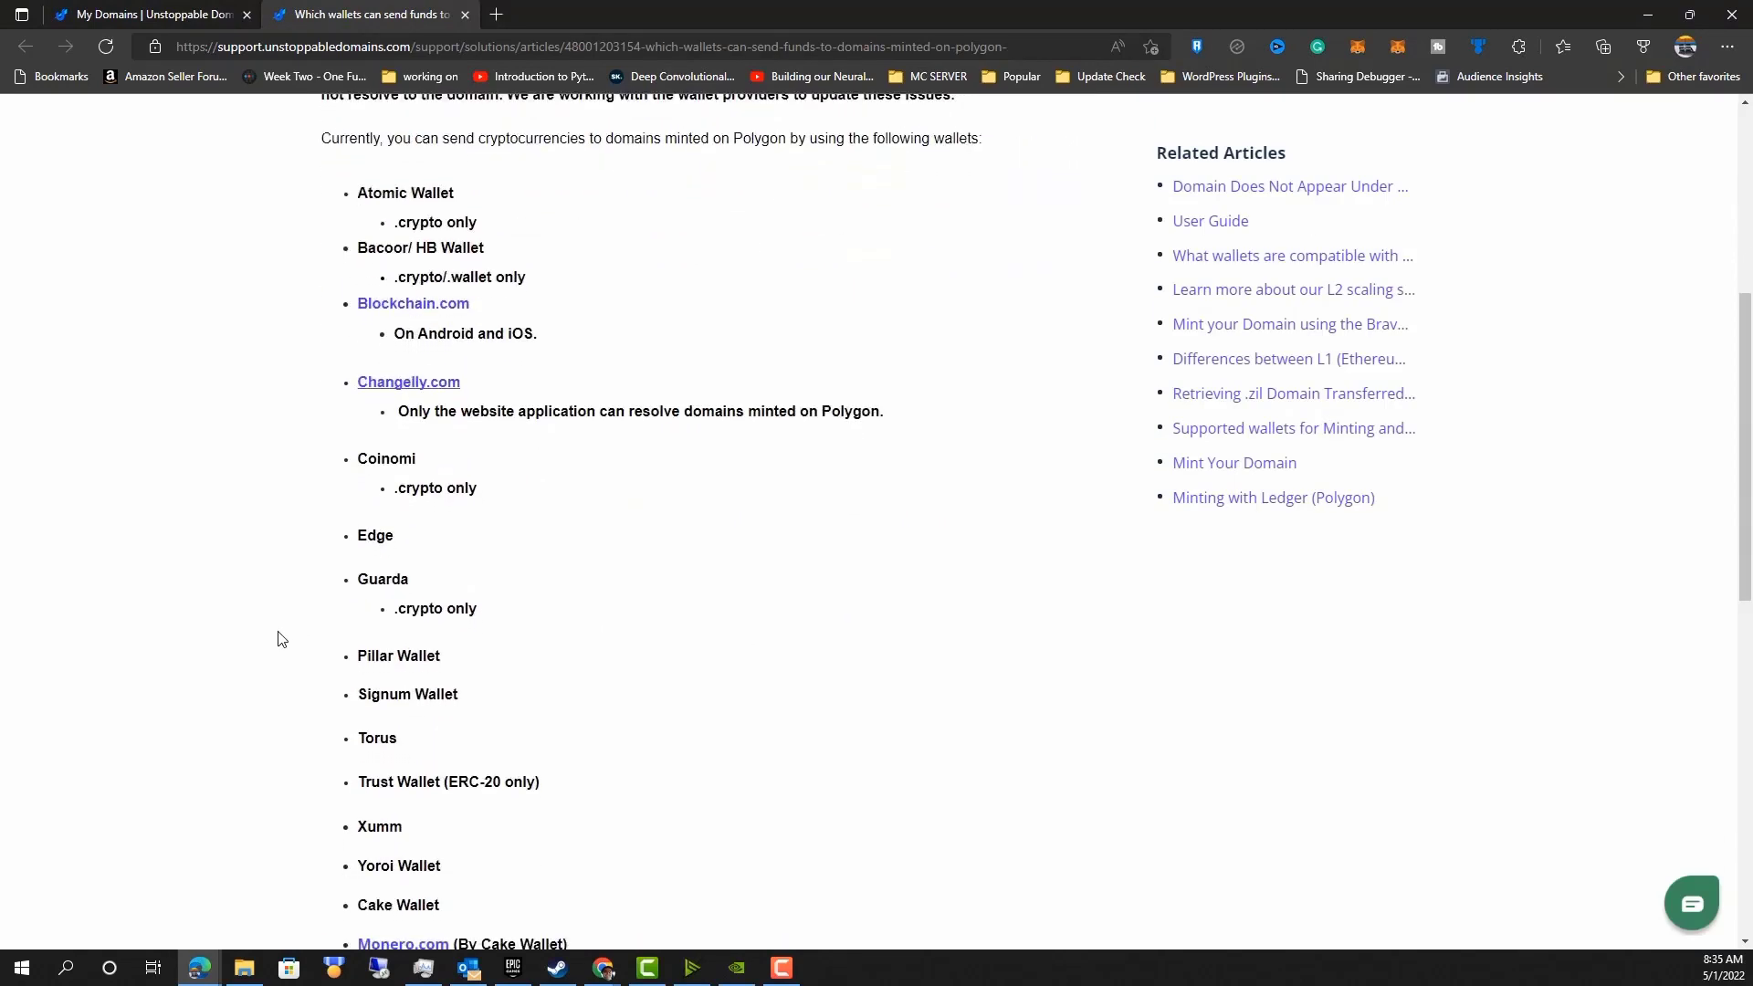
pyautogui.scroll(4, 278, 637)
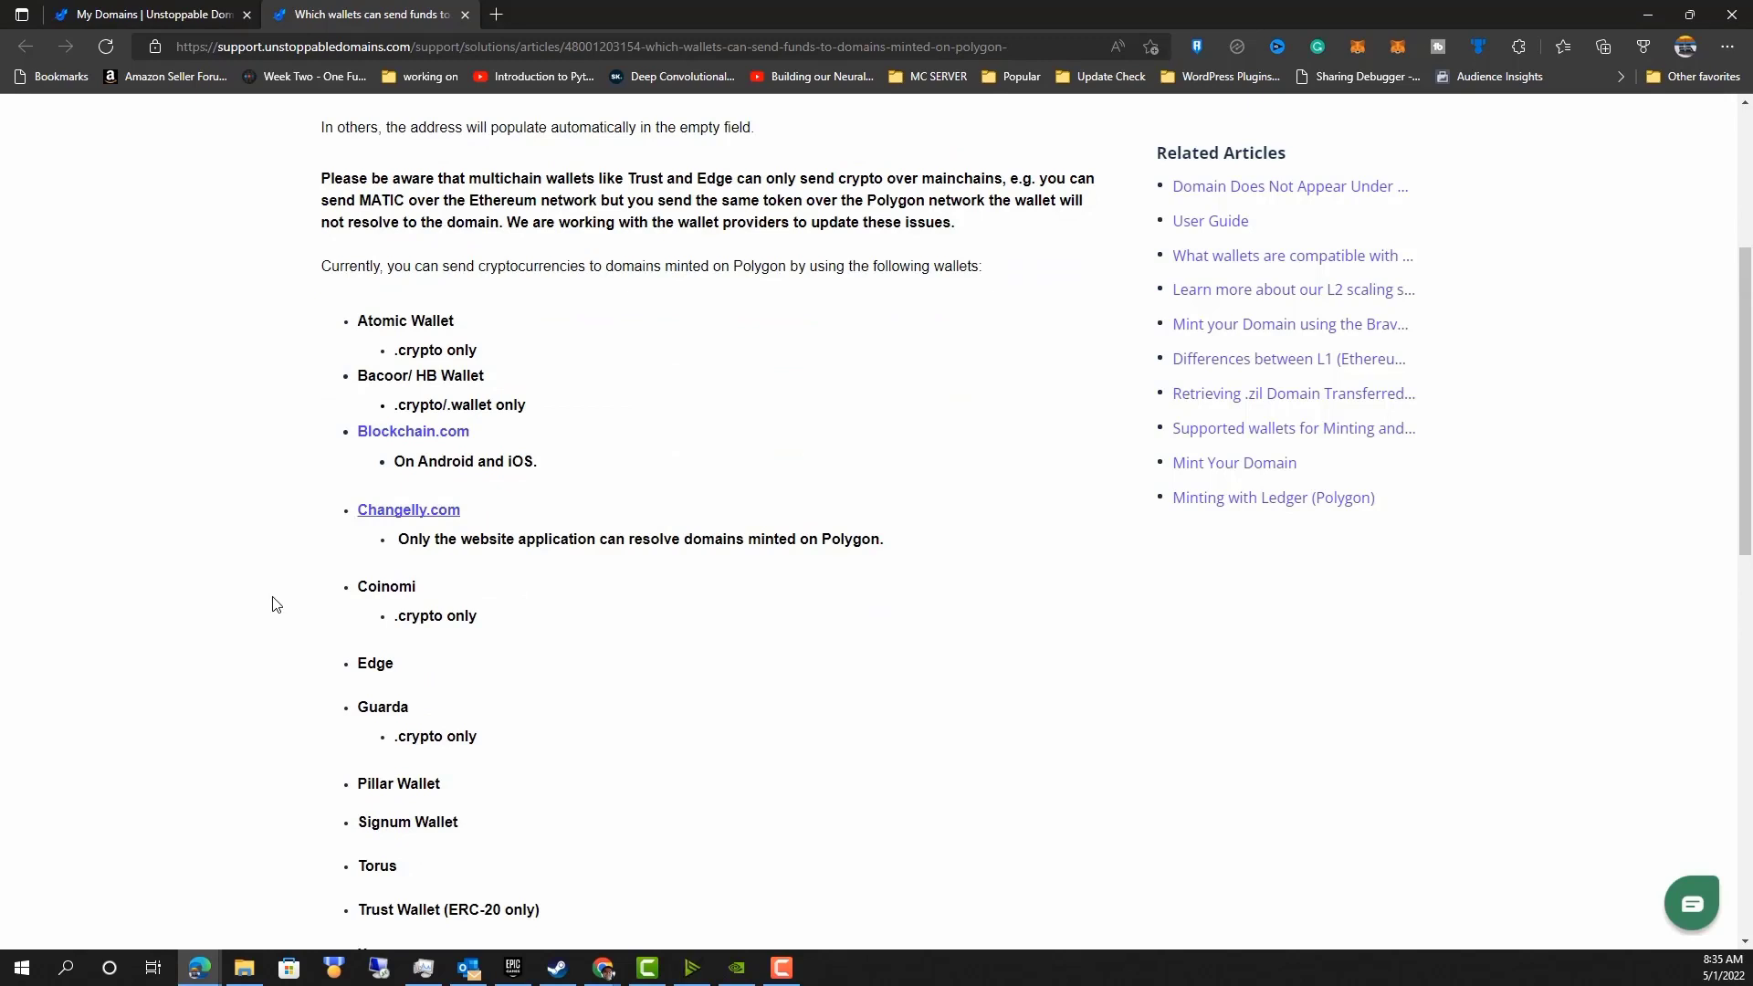
pyautogui.scroll(-3, 272, 604)
pyautogui.scroll(6, 274, 606)
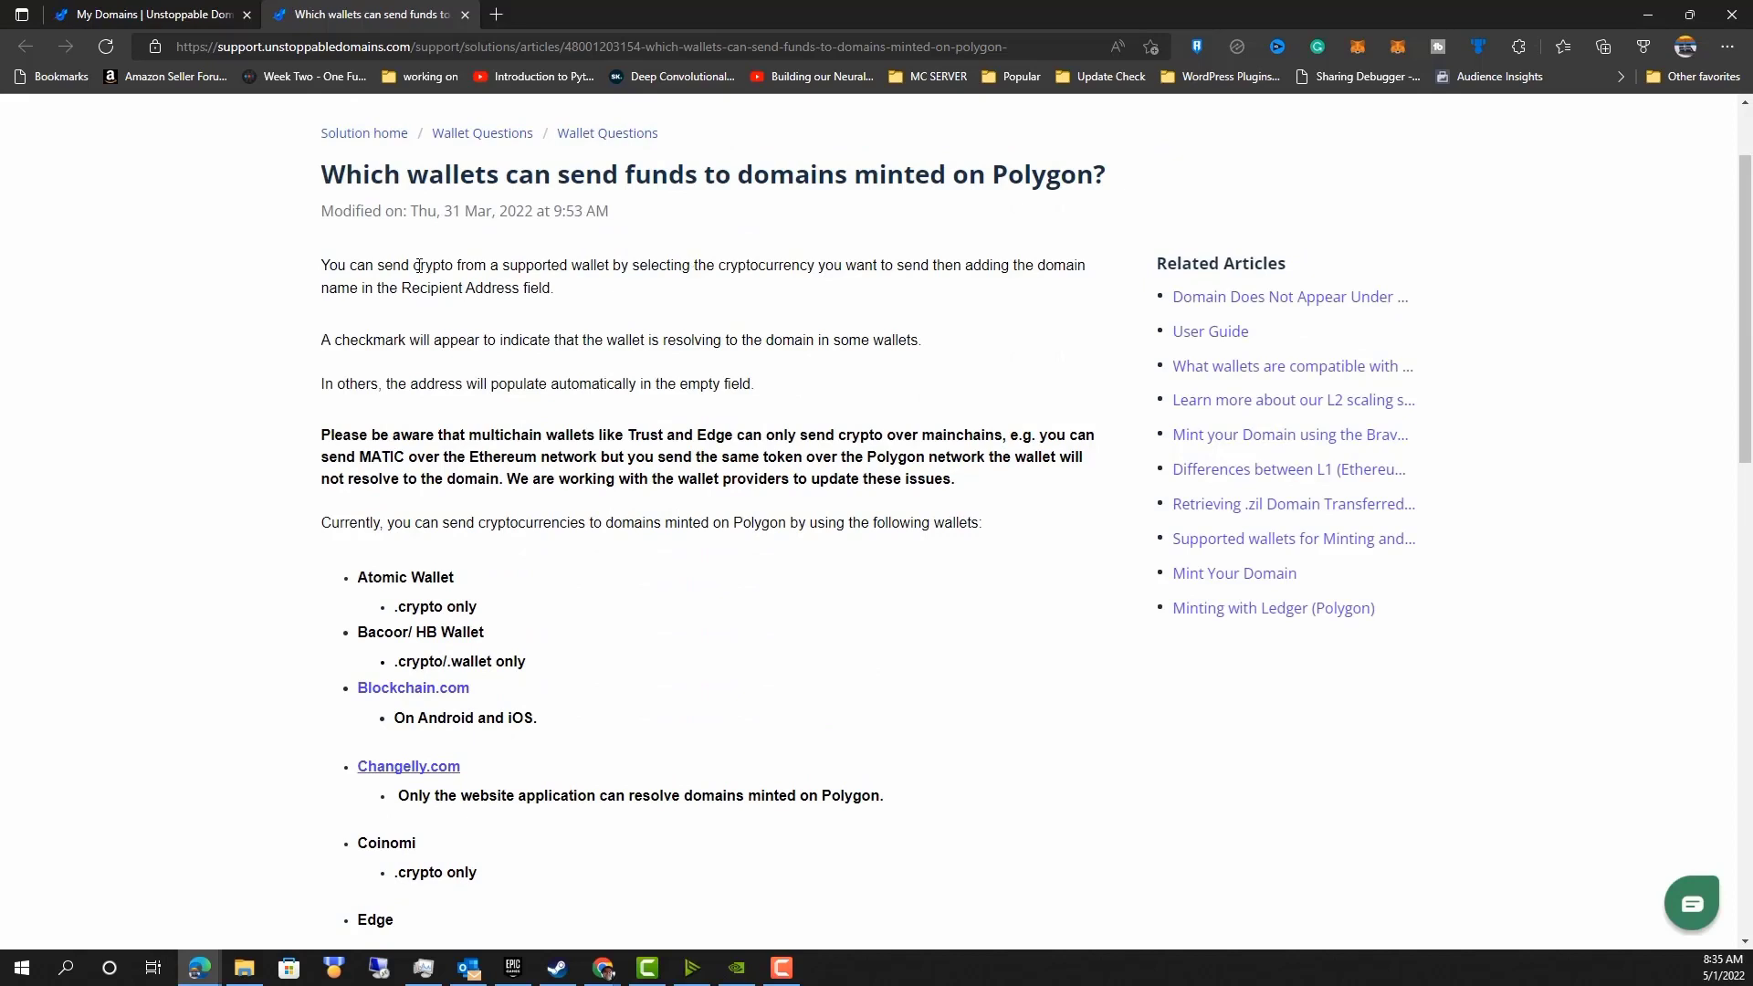
pyautogui.scroll(2, 424, 267)
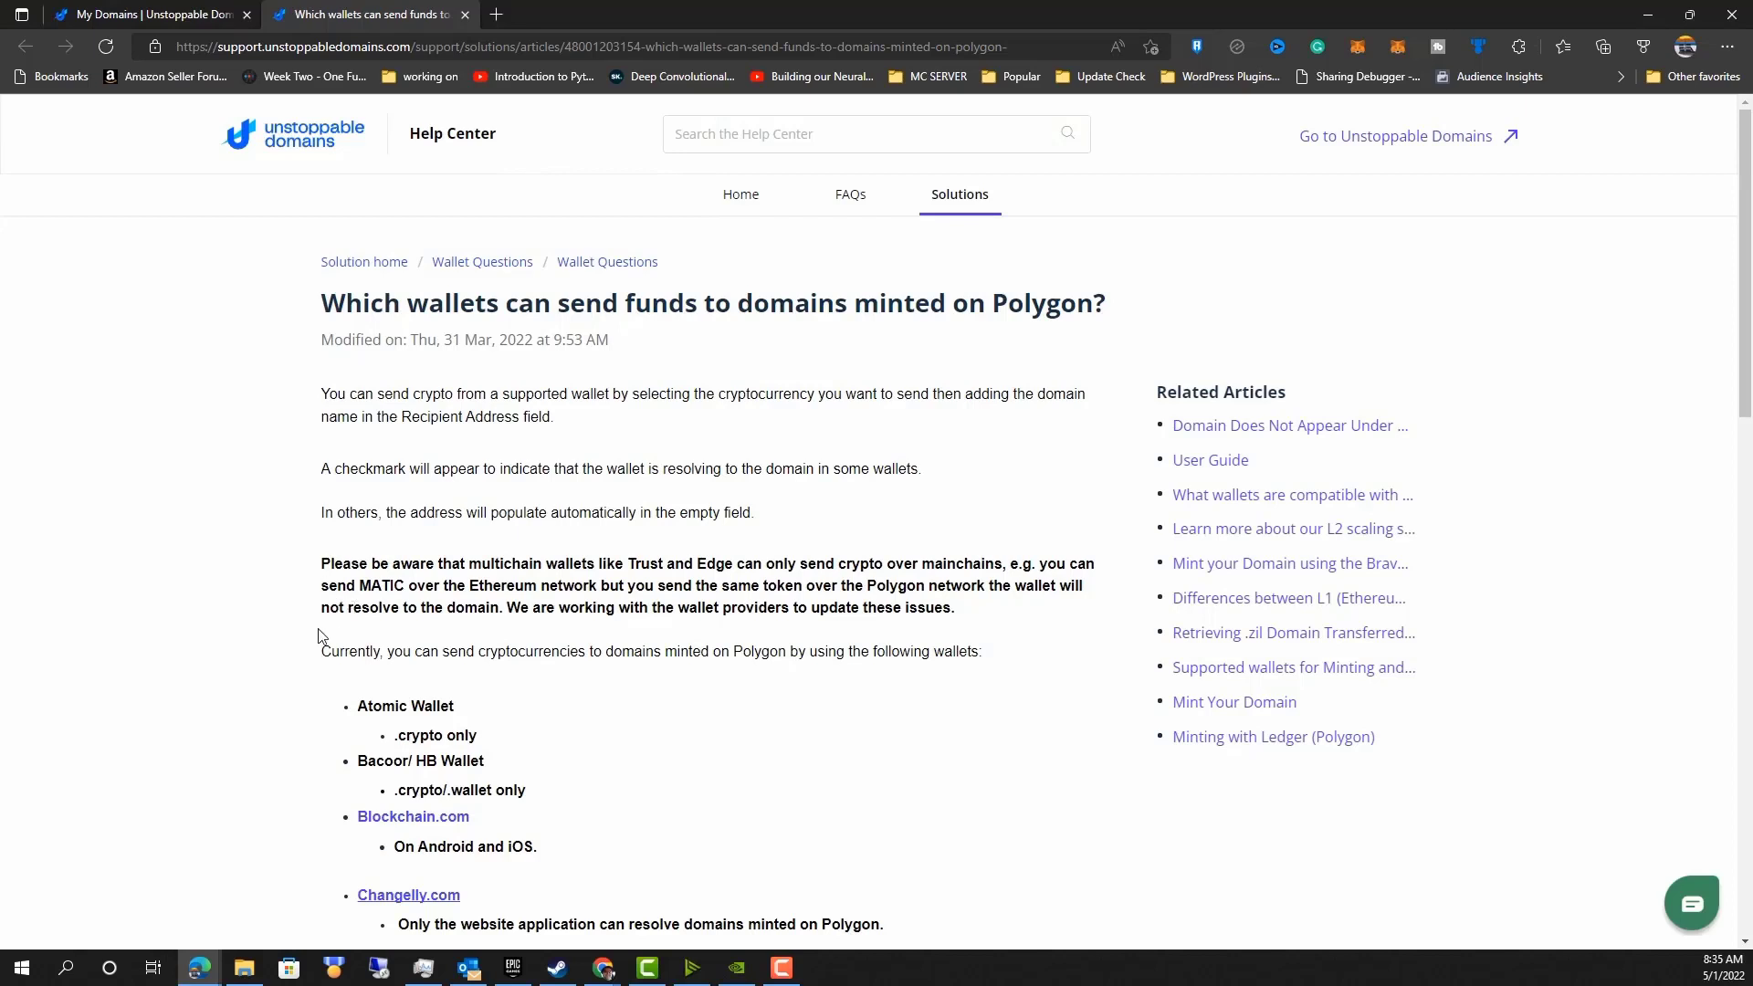
pyautogui.click(217, 9)
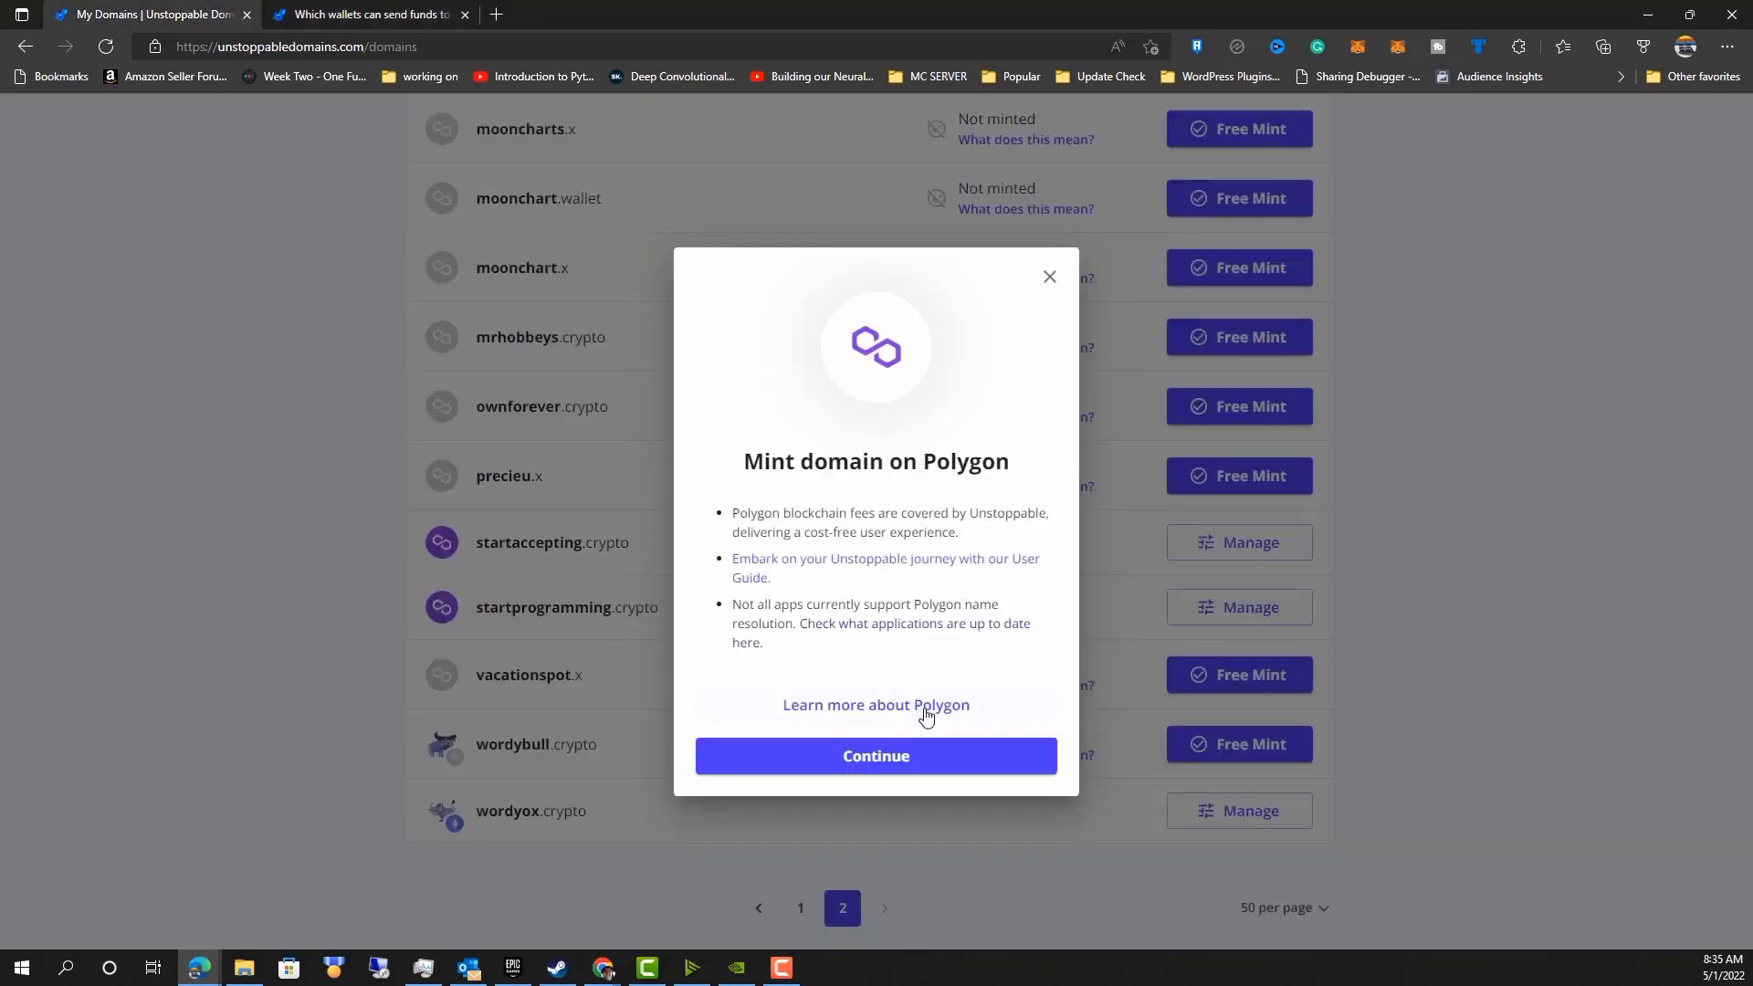
# Continue the mint, choose the first listed wallet as owner, and tick the I understand acknowledgement.
pyautogui.click(913, 767)
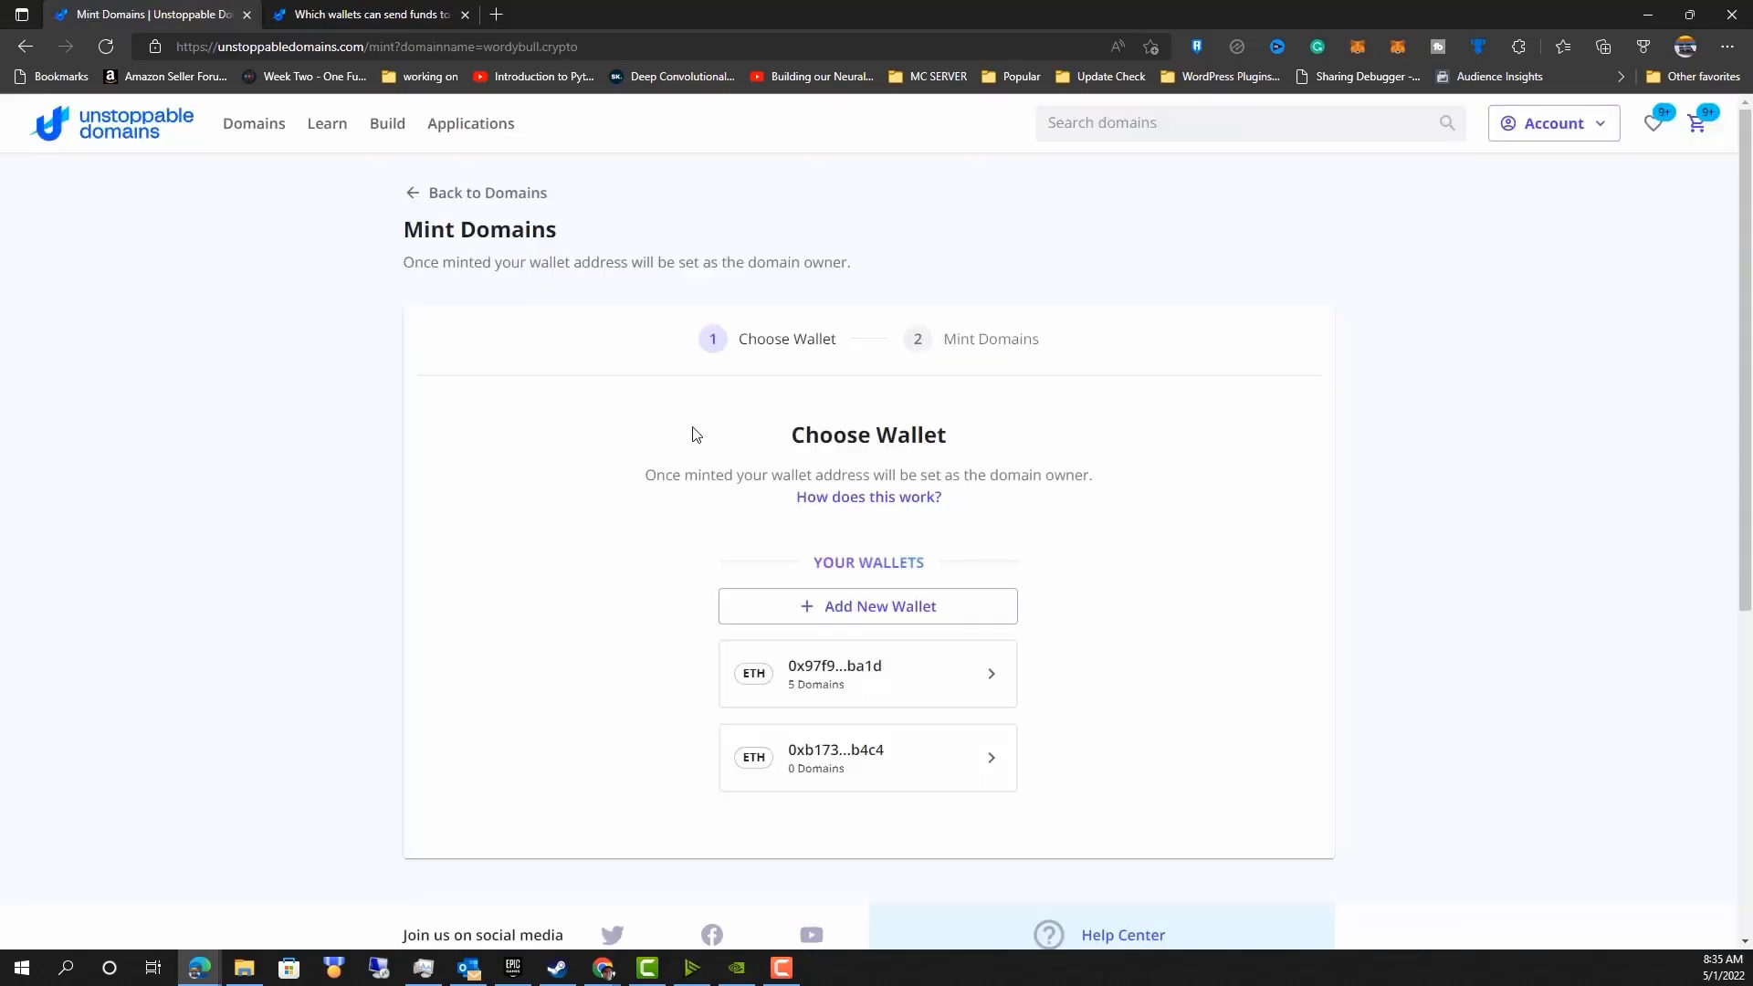
pyautogui.click(934, 678)
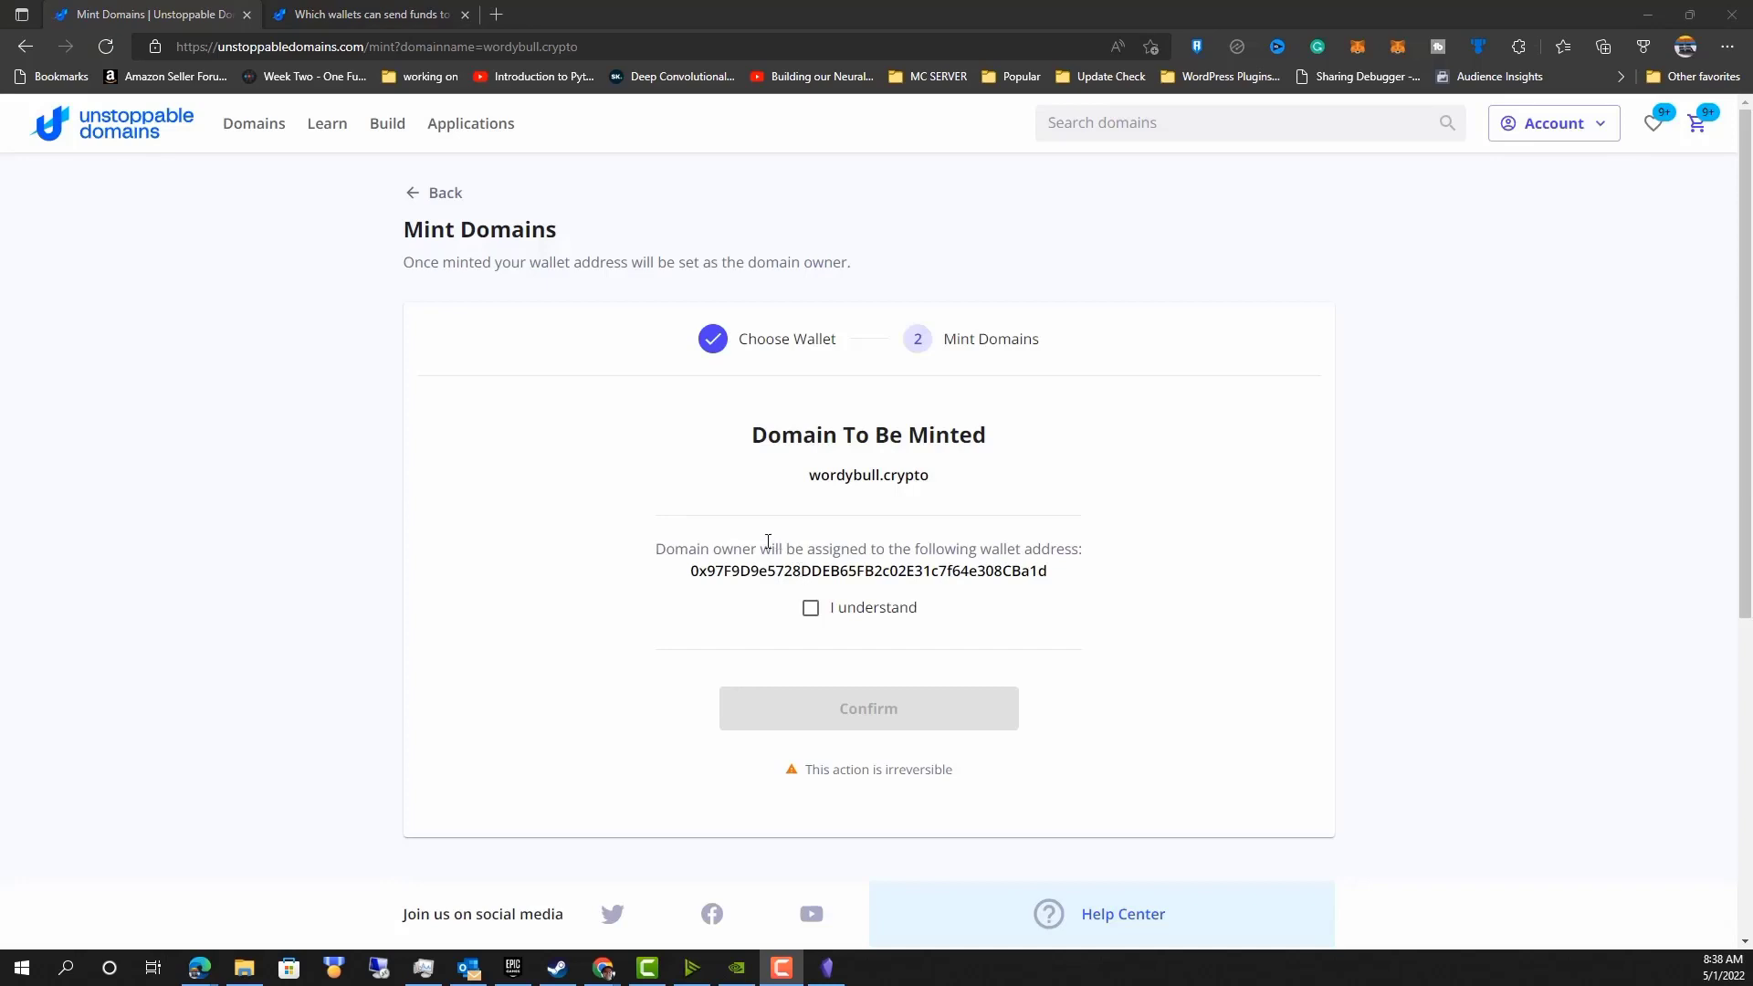
pyautogui.click(810, 608)
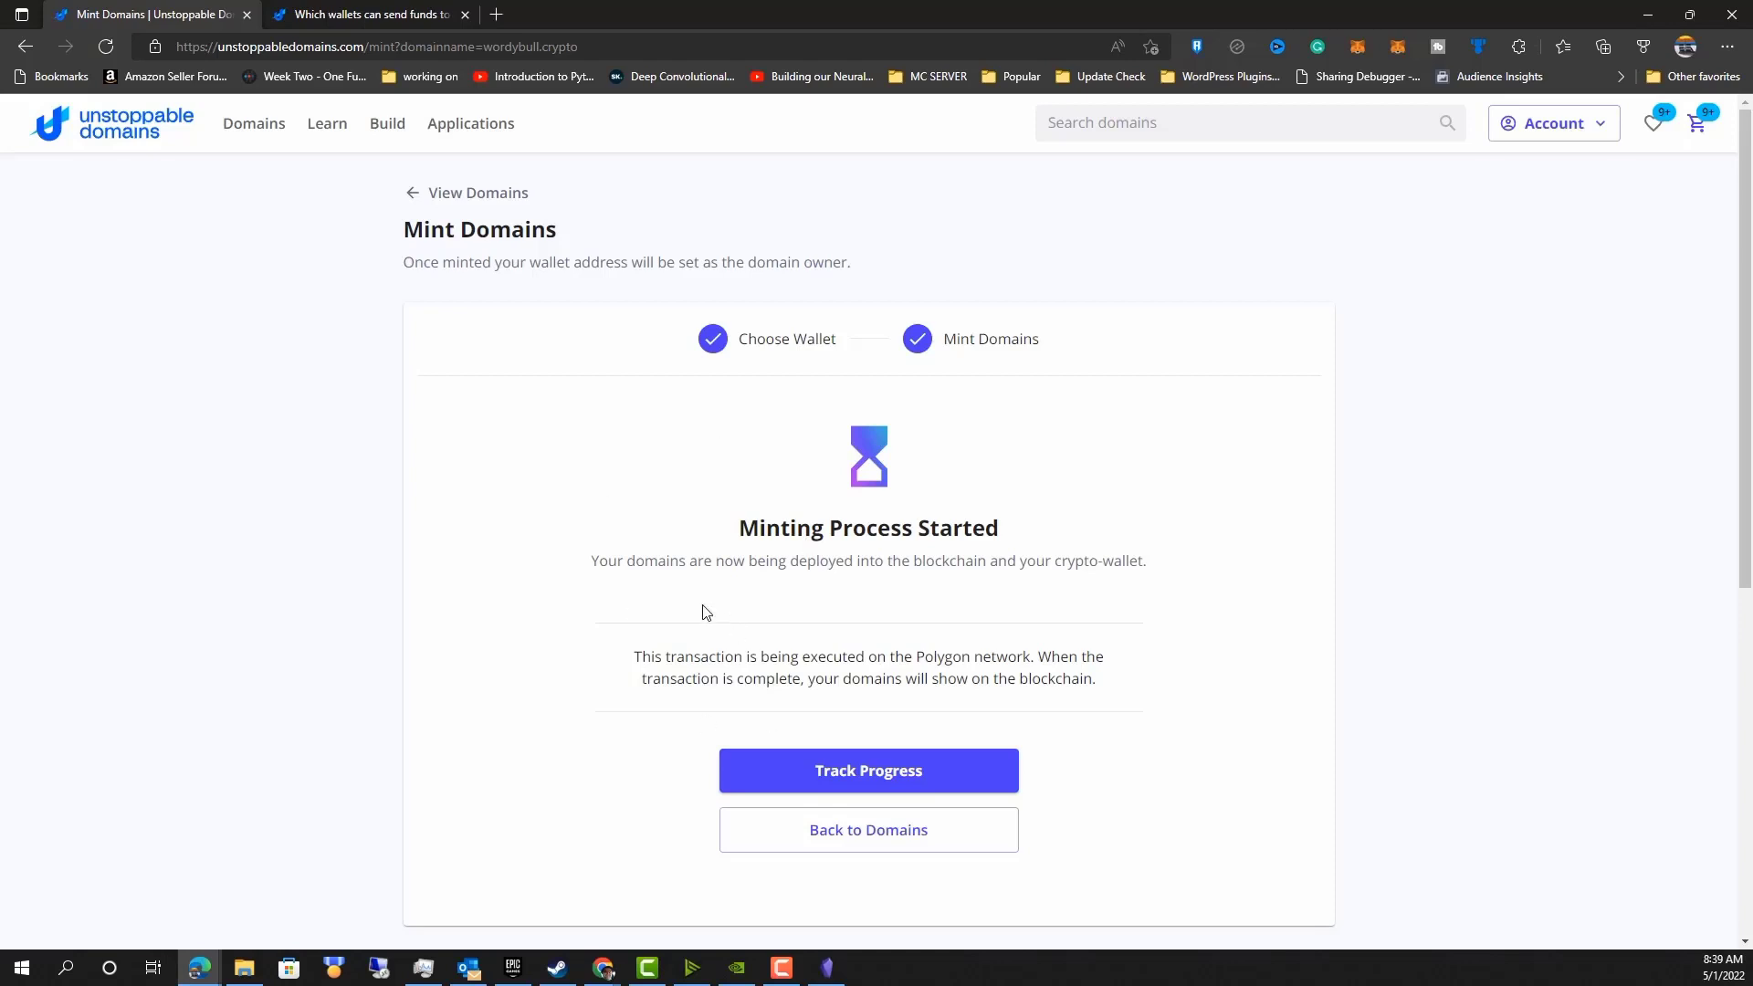
# Open the minting progress tracker and read the browser-configuration article's note on Polygon-minted TLDs.
pyautogui.click(799, 770)
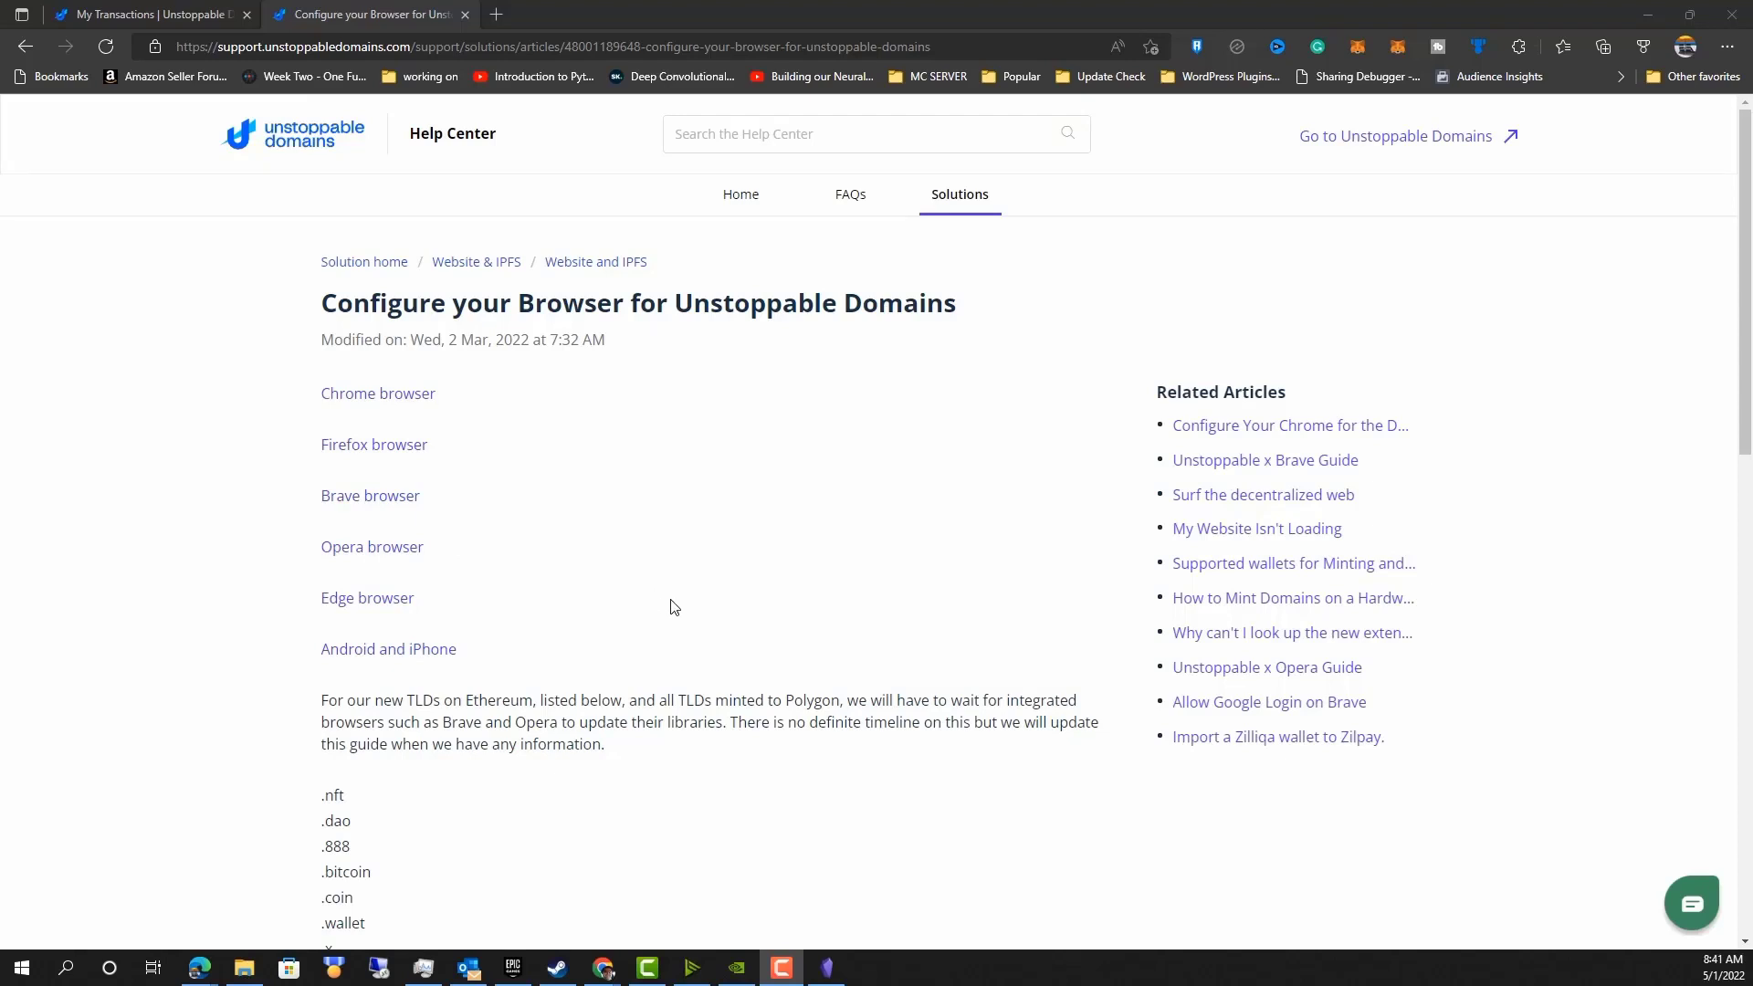
pyautogui.scroll(-1, 671, 614)
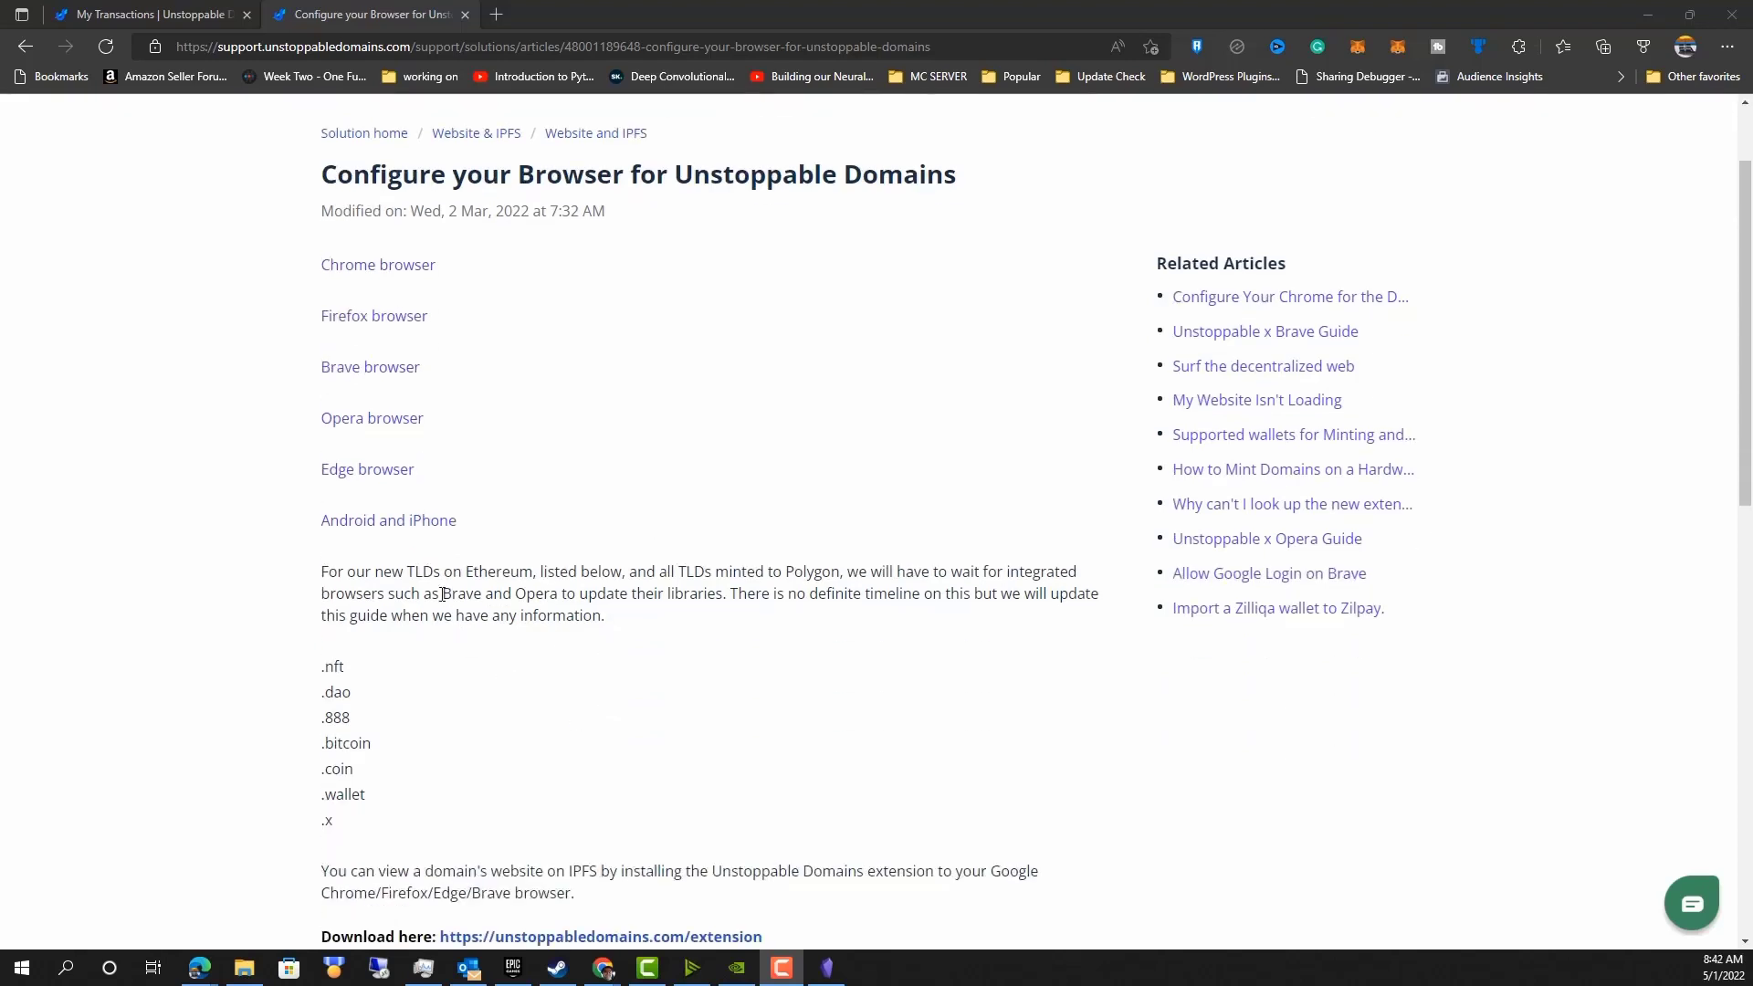
pyautogui.moveTo(391, 571); pyautogui.dragTo(870, 573)
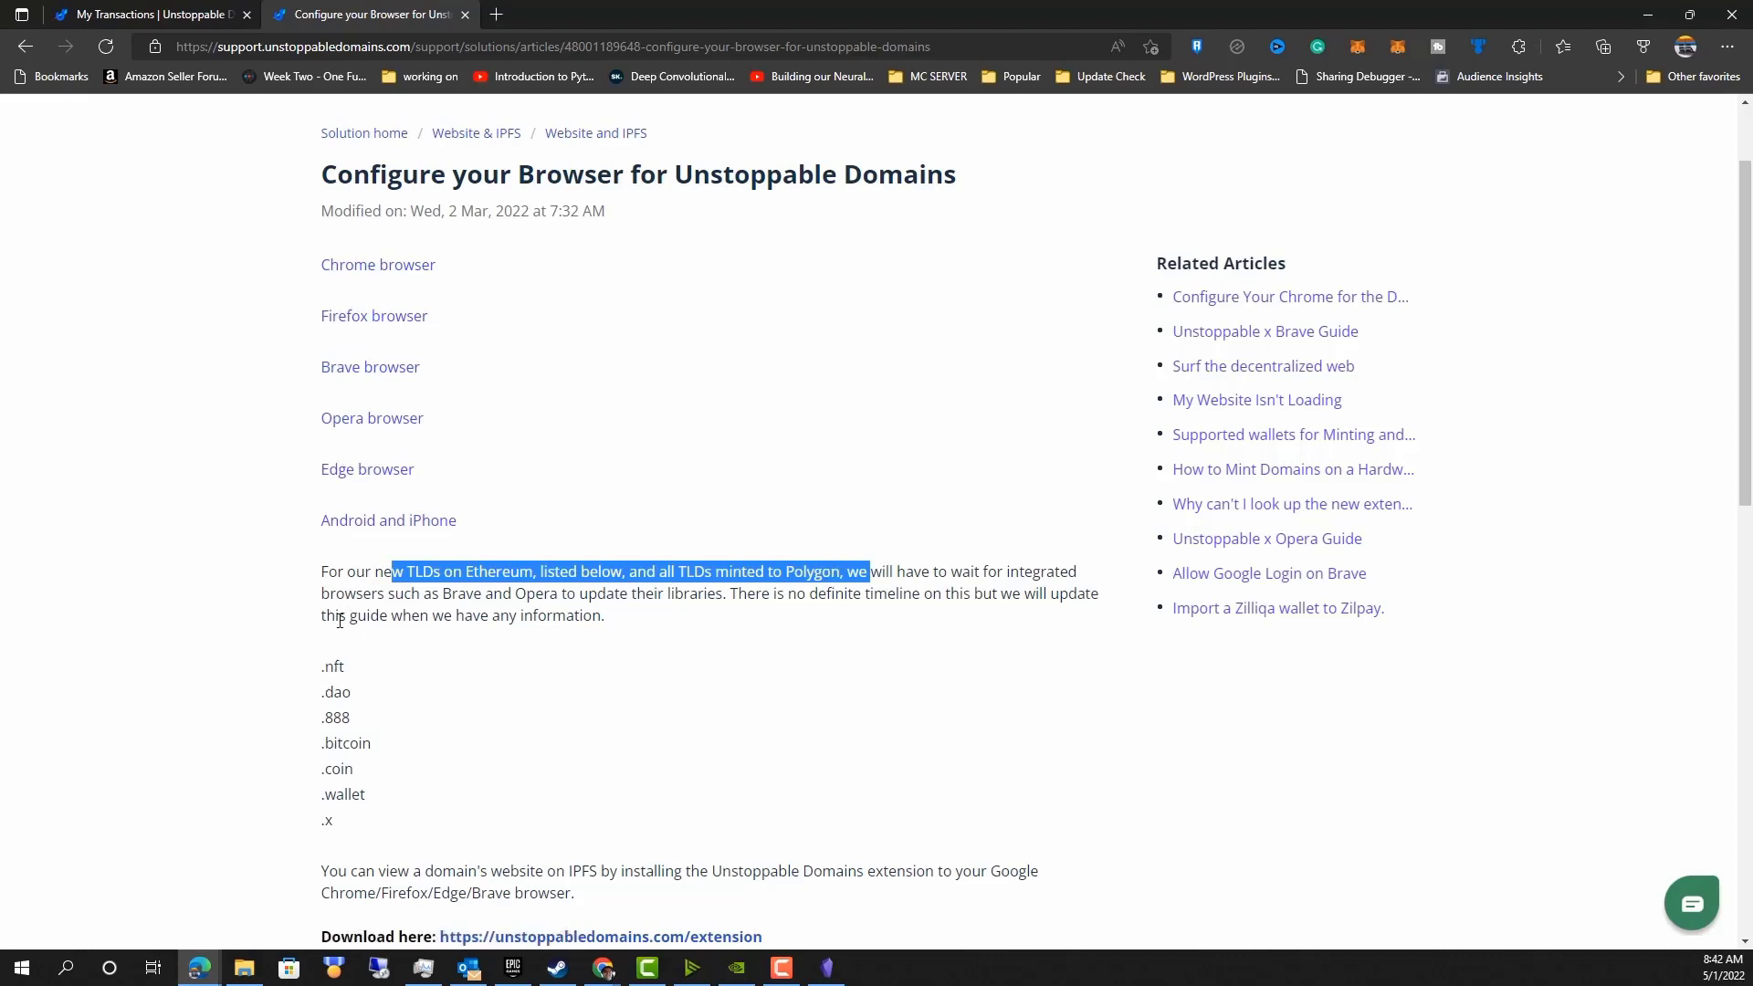
pyautogui.hotkey('ctrl', 'Tab')
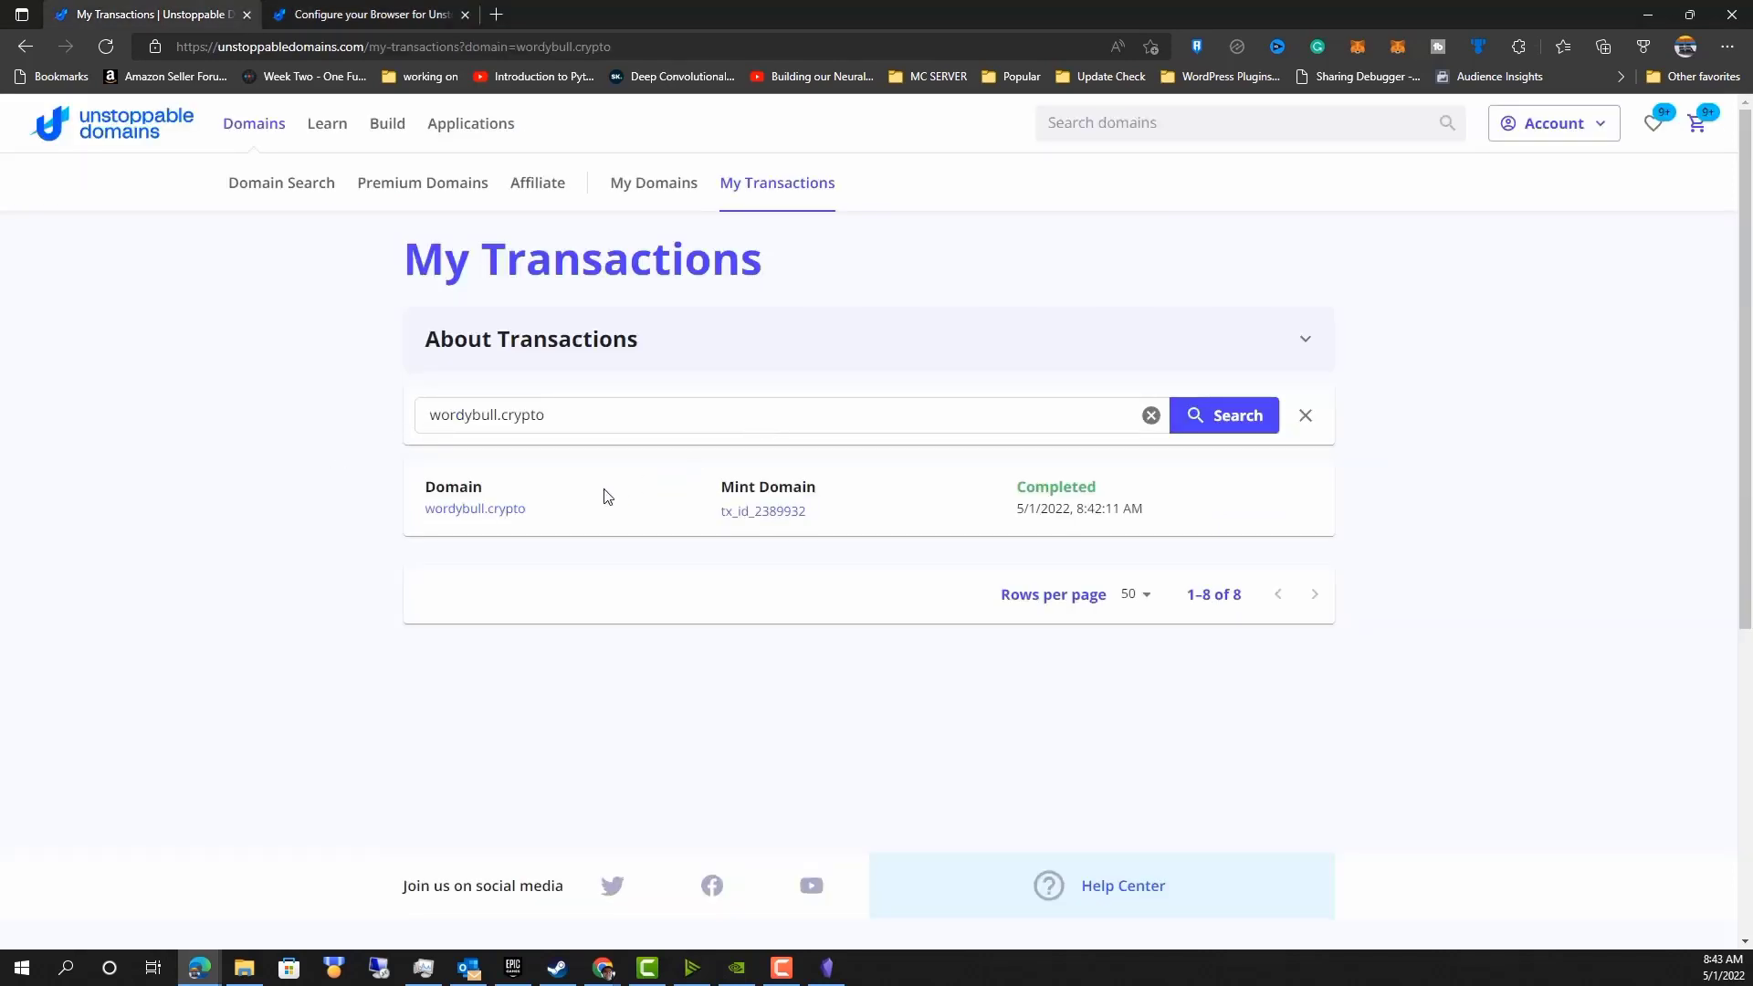
# Open wordybull.crypto's profile management and browse the NFTs offered as its profile image, then go back.
pyautogui.click(456, 512)
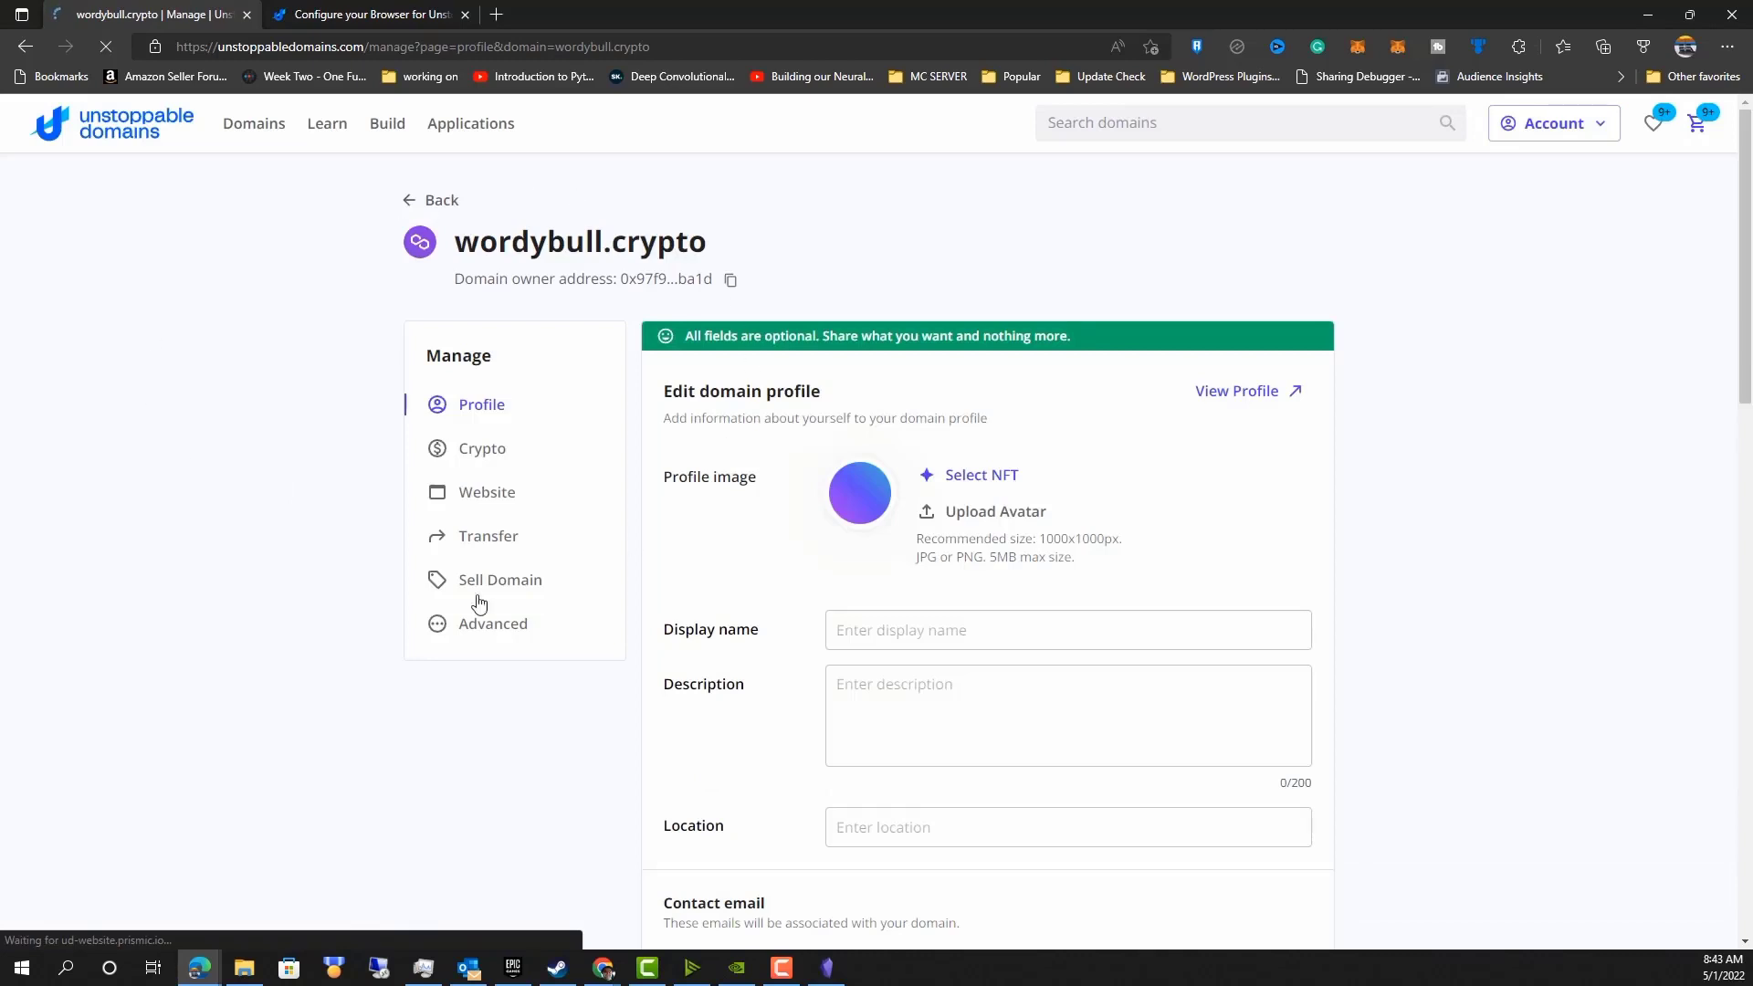
pyautogui.click(984, 476)
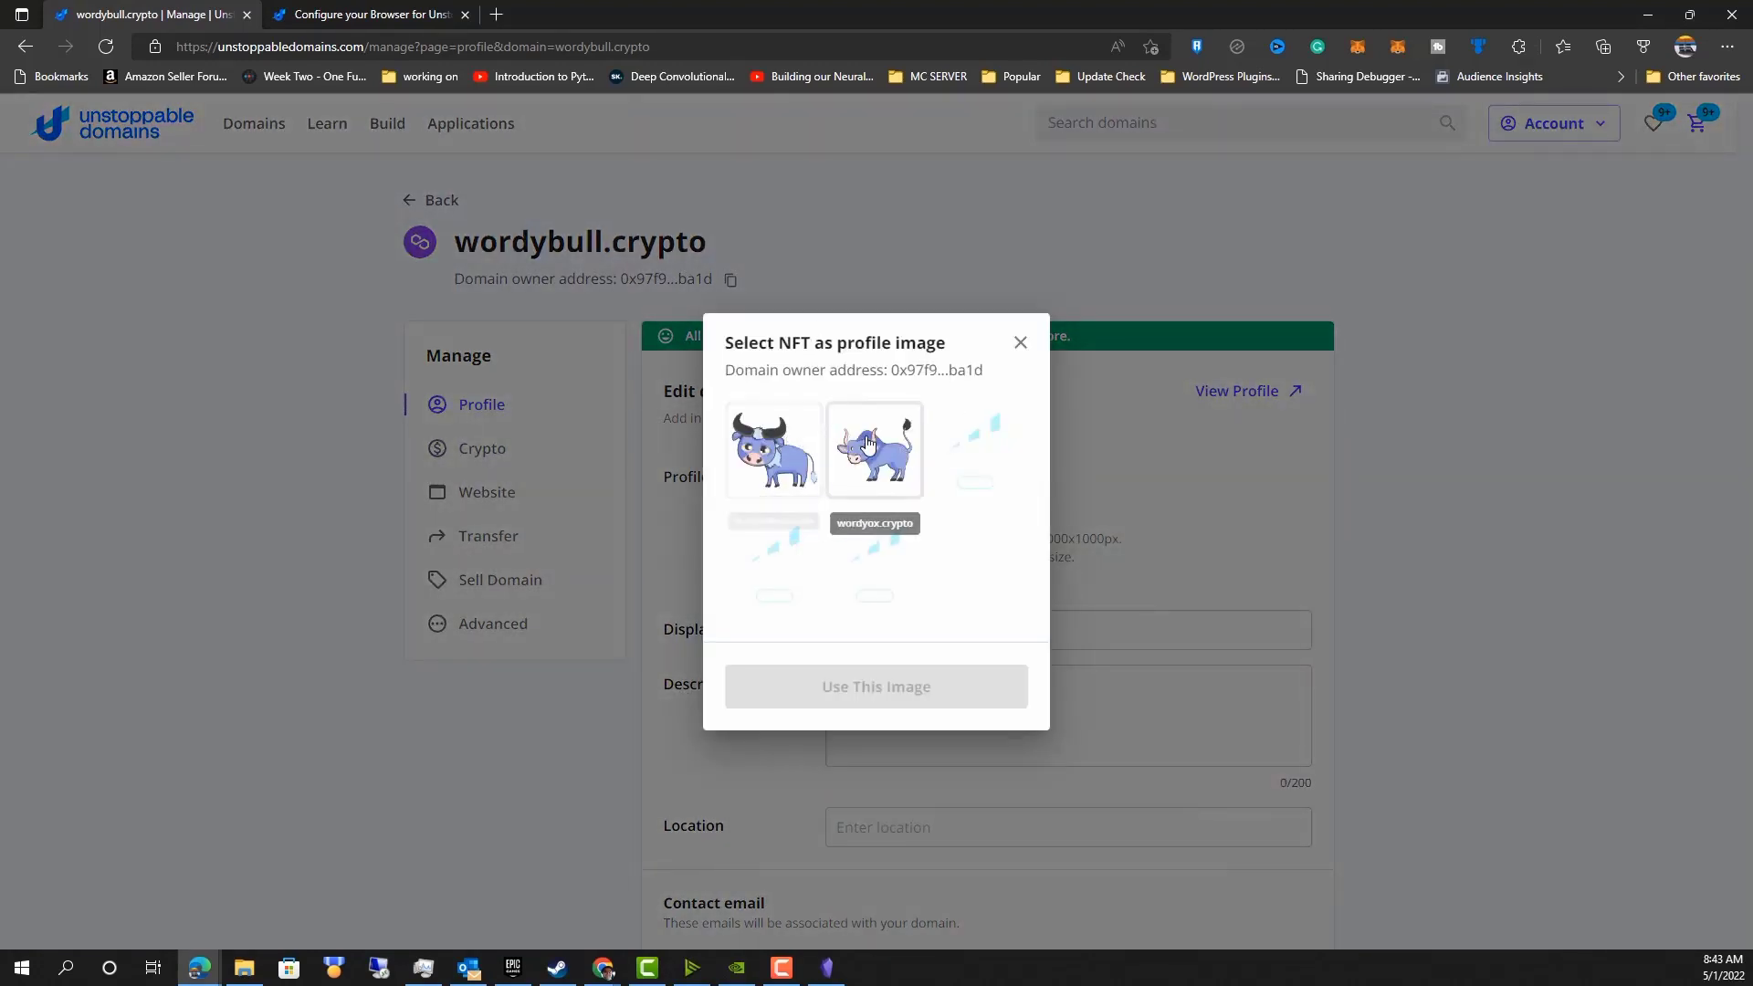
pyautogui.click(1020, 344)
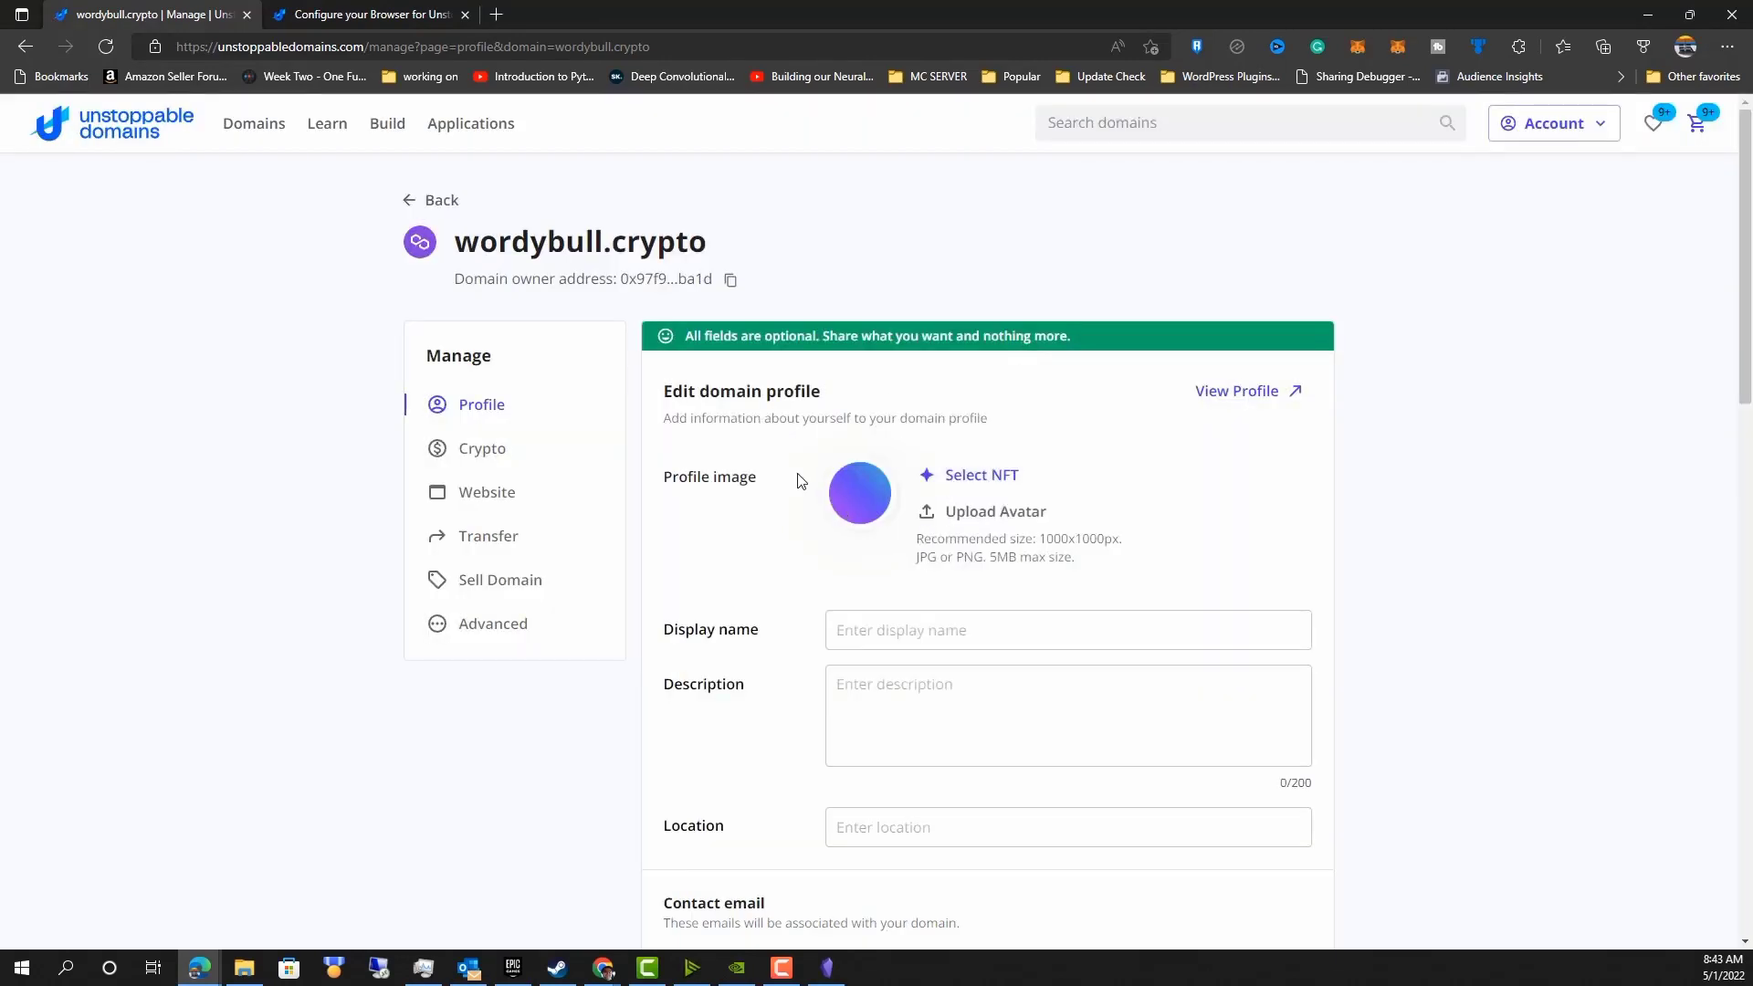
pyautogui.click(407, 202)
# Open wordybull.crypto's NFT image at full size in a new tab and view it.
pyautogui.scroll(-10, 399, 606)
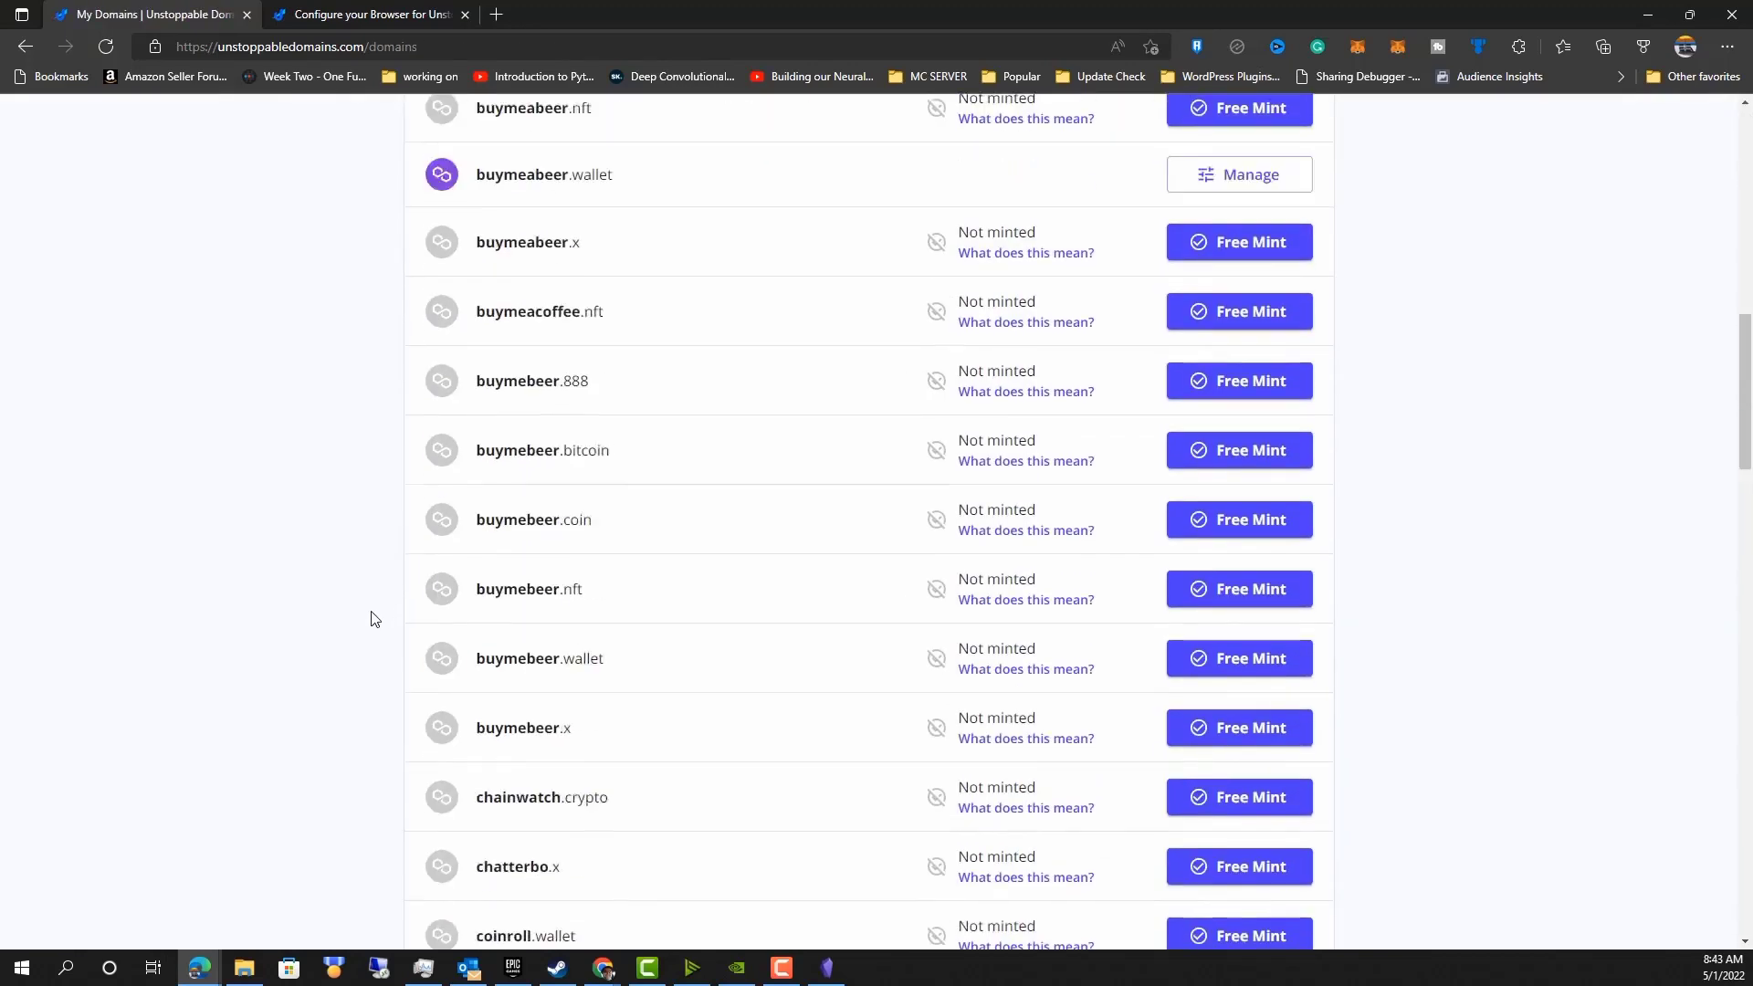
pyautogui.scroll(-15, 372, 618)
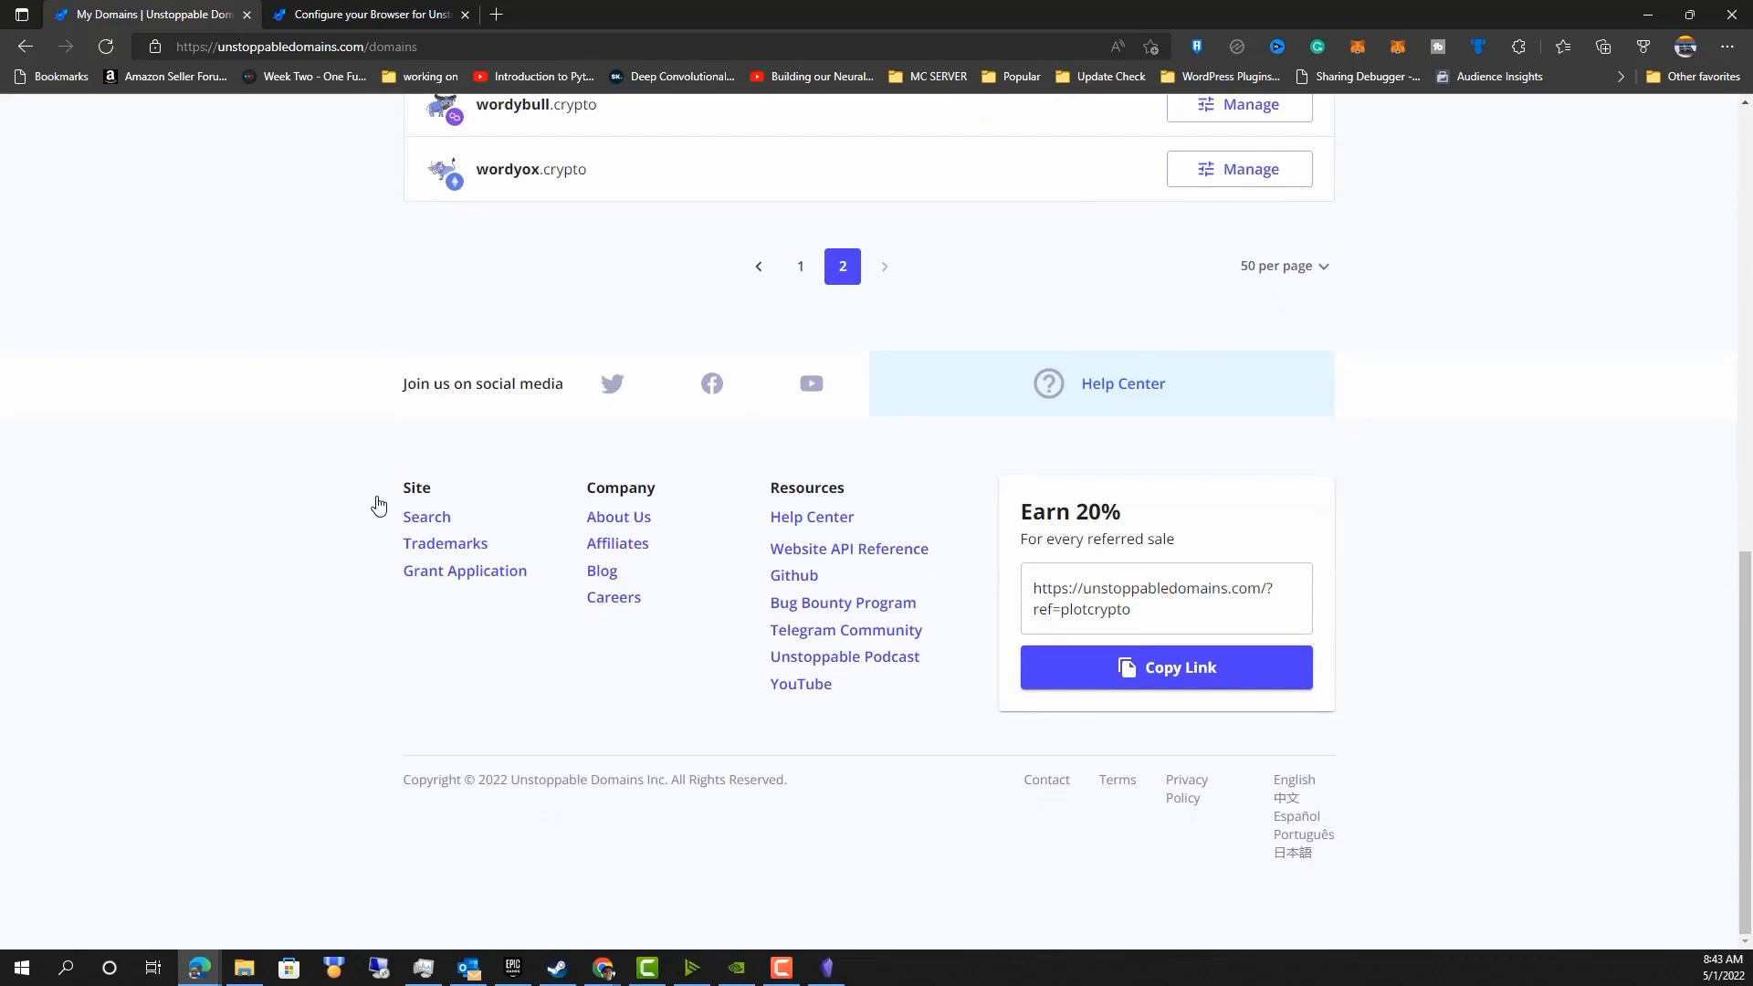
pyautogui.scroll(4, 379, 505)
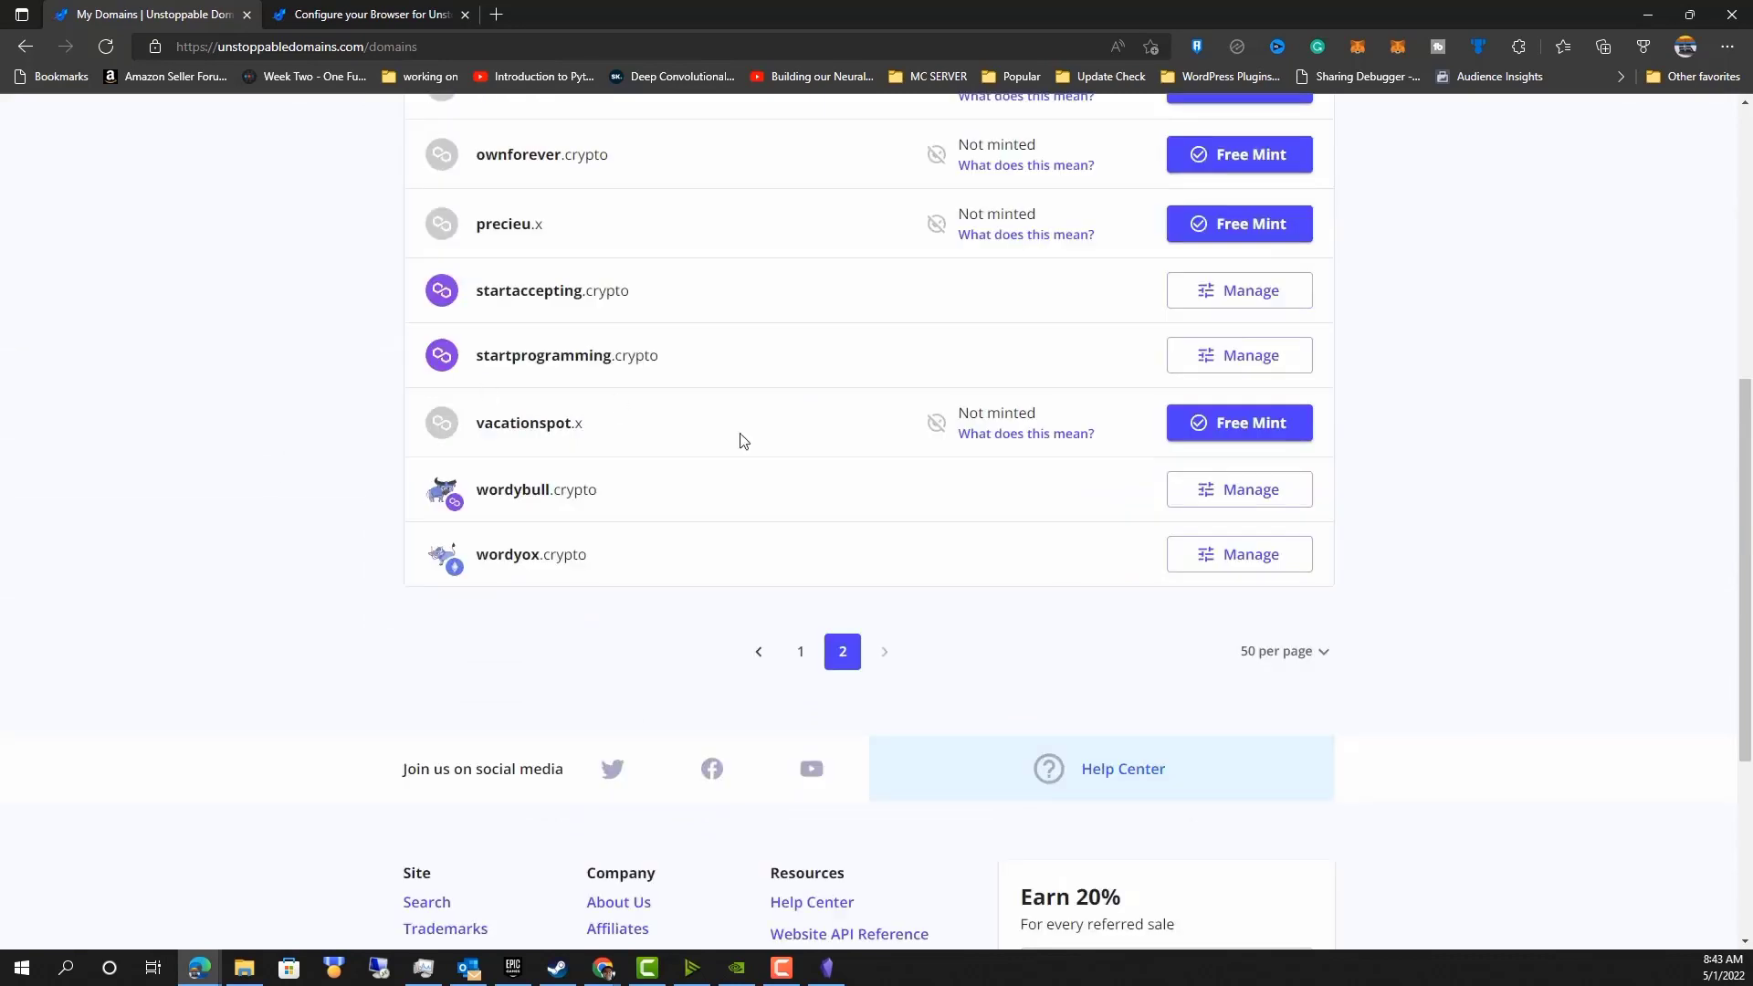
pyautogui.click(439, 500)
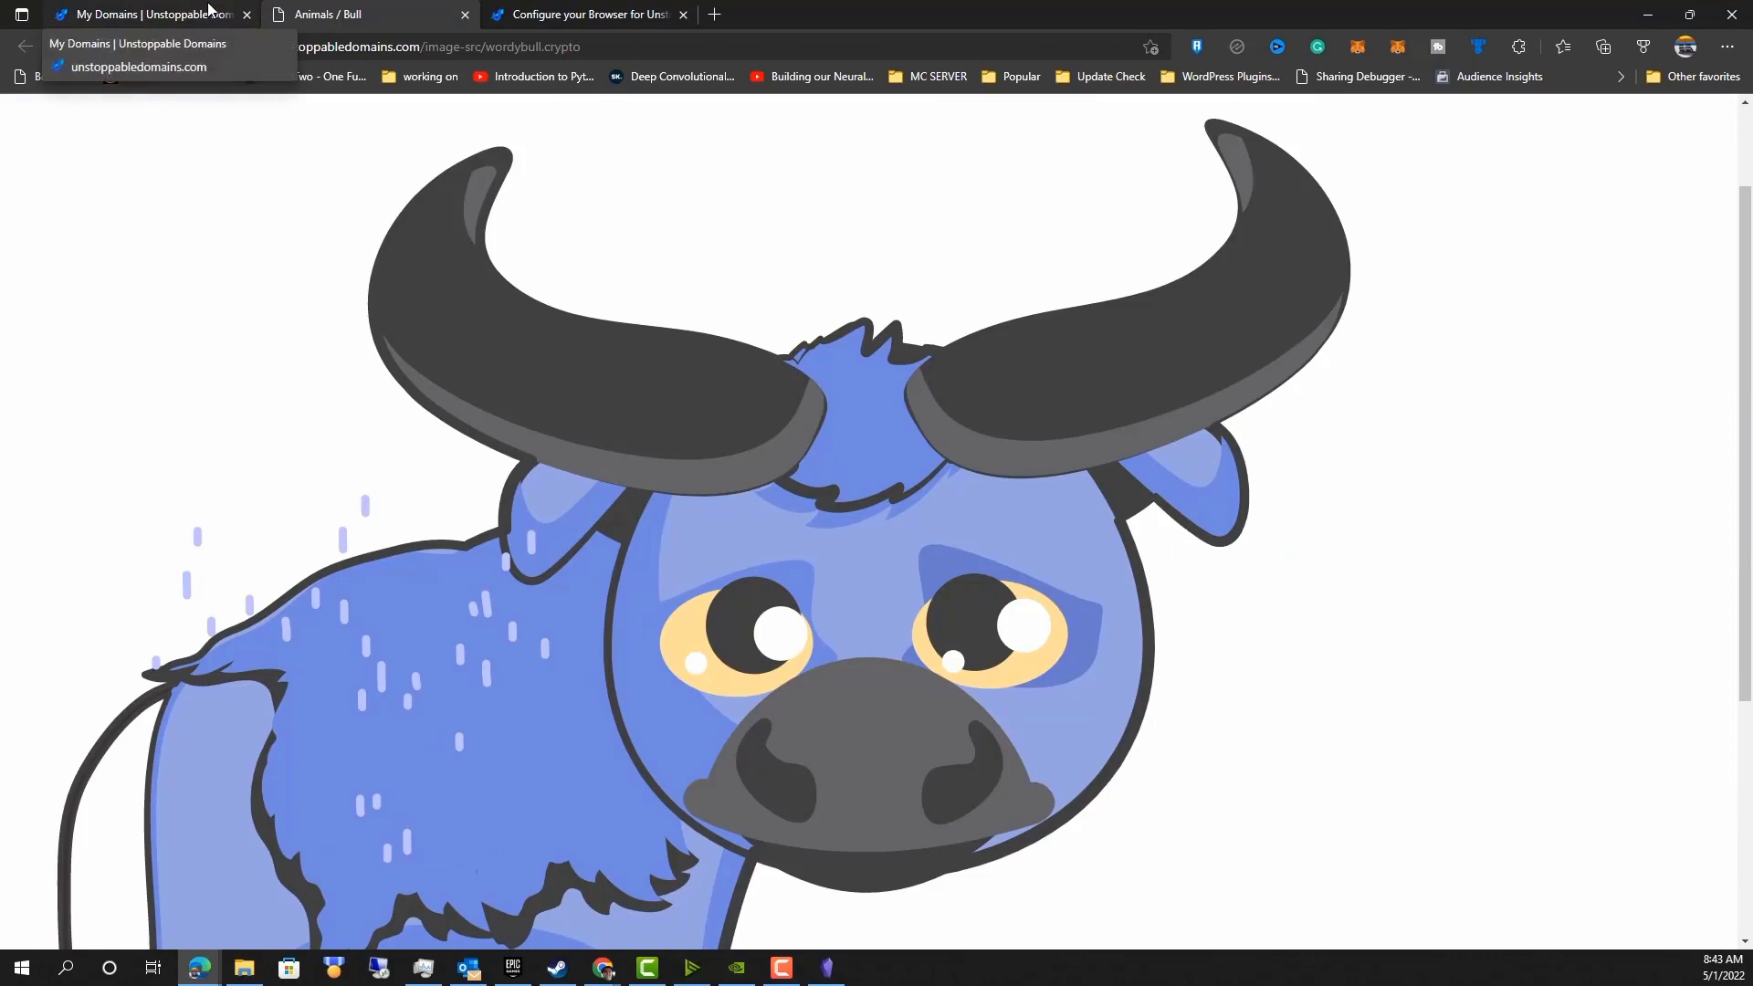
pyautogui.click(209, 9)
pyautogui.click(447, 493)
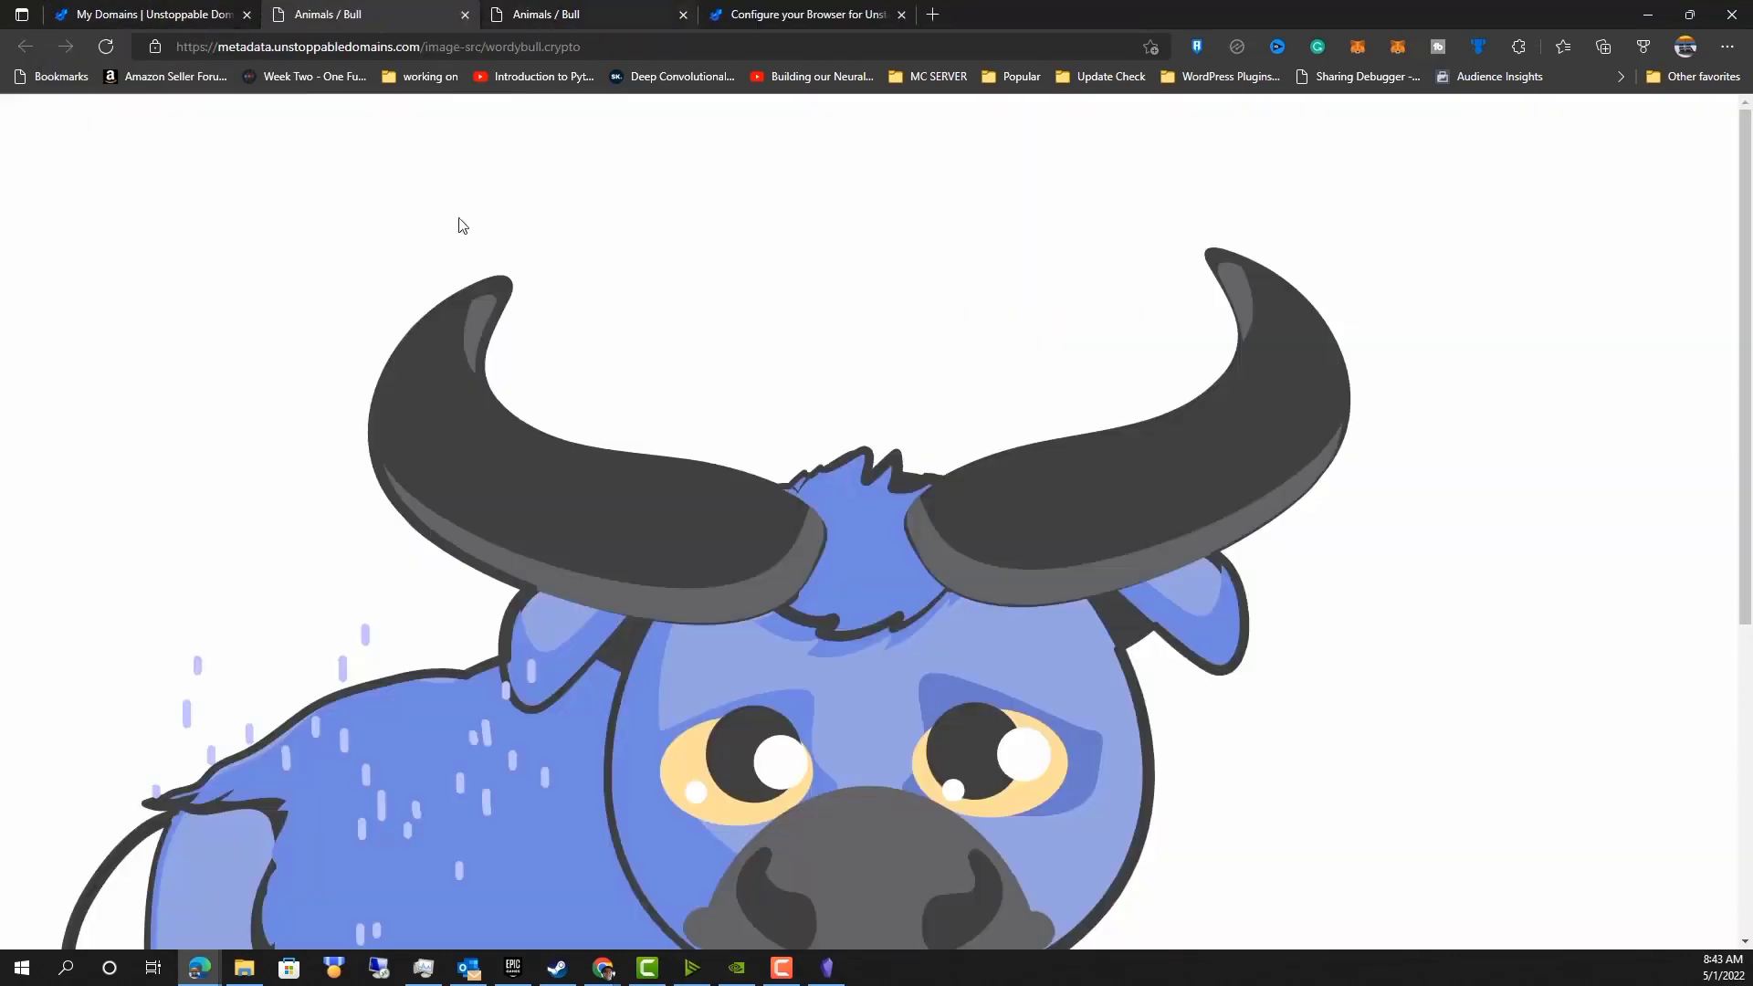
pyautogui.scroll(-3, 402, 360)
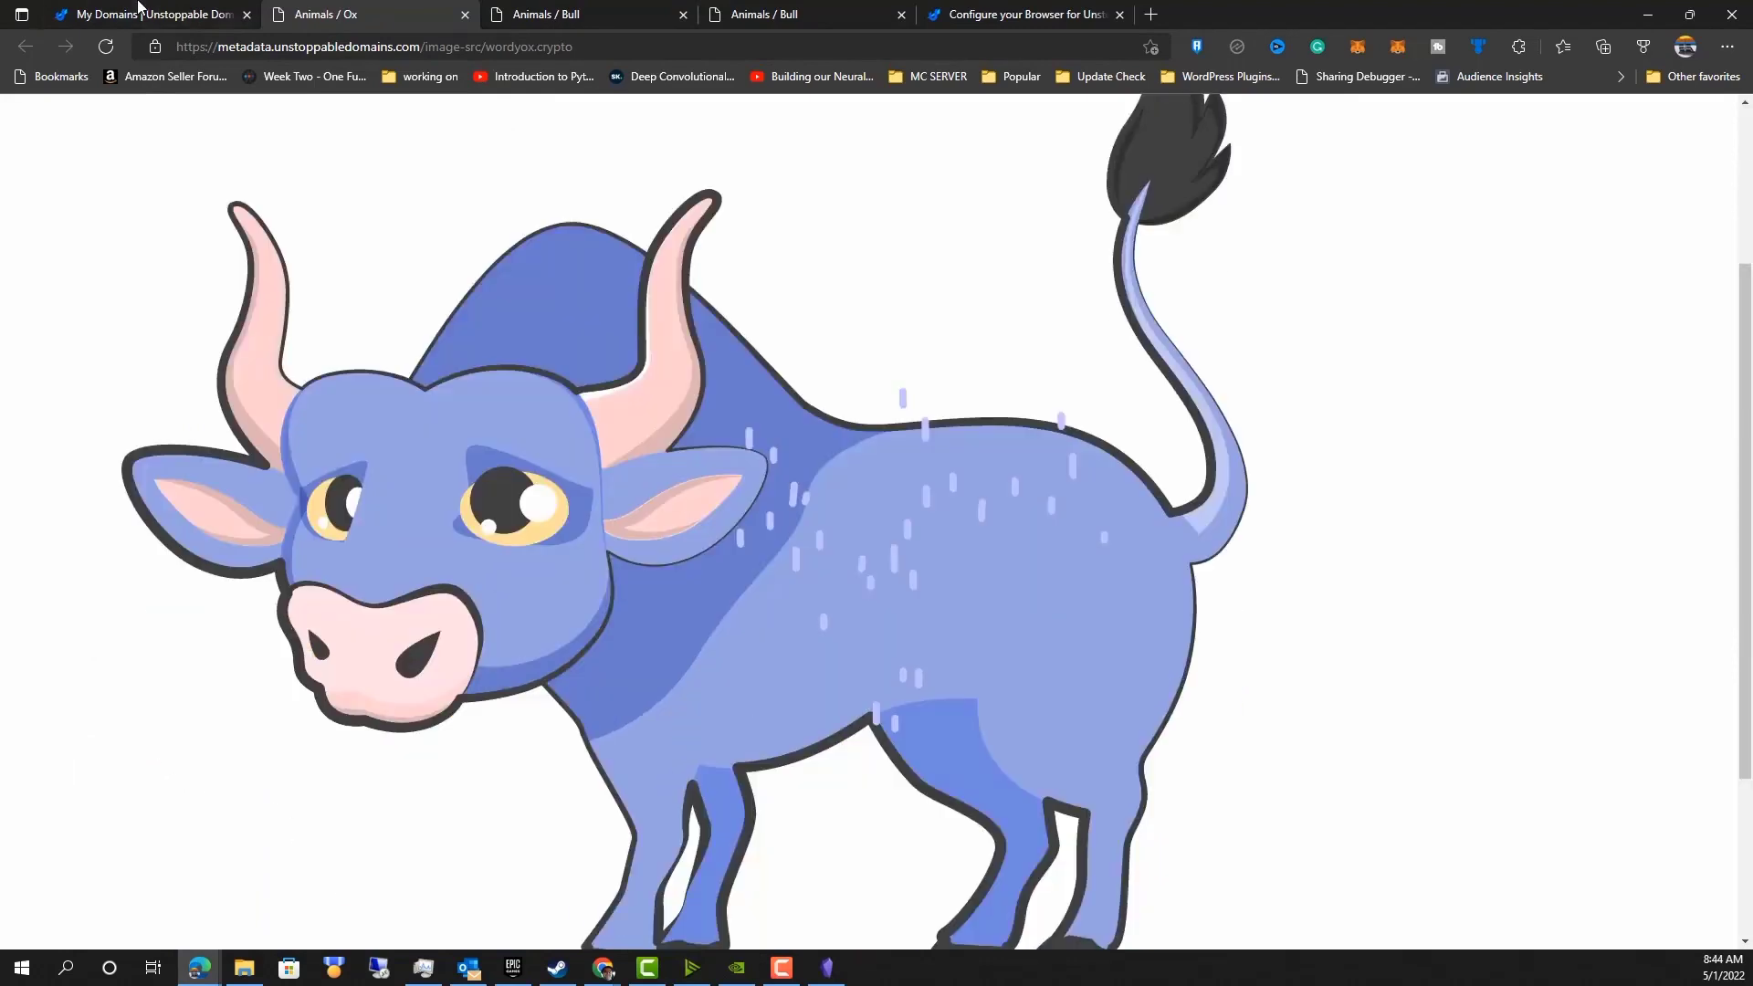
pyautogui.click(192, 20)
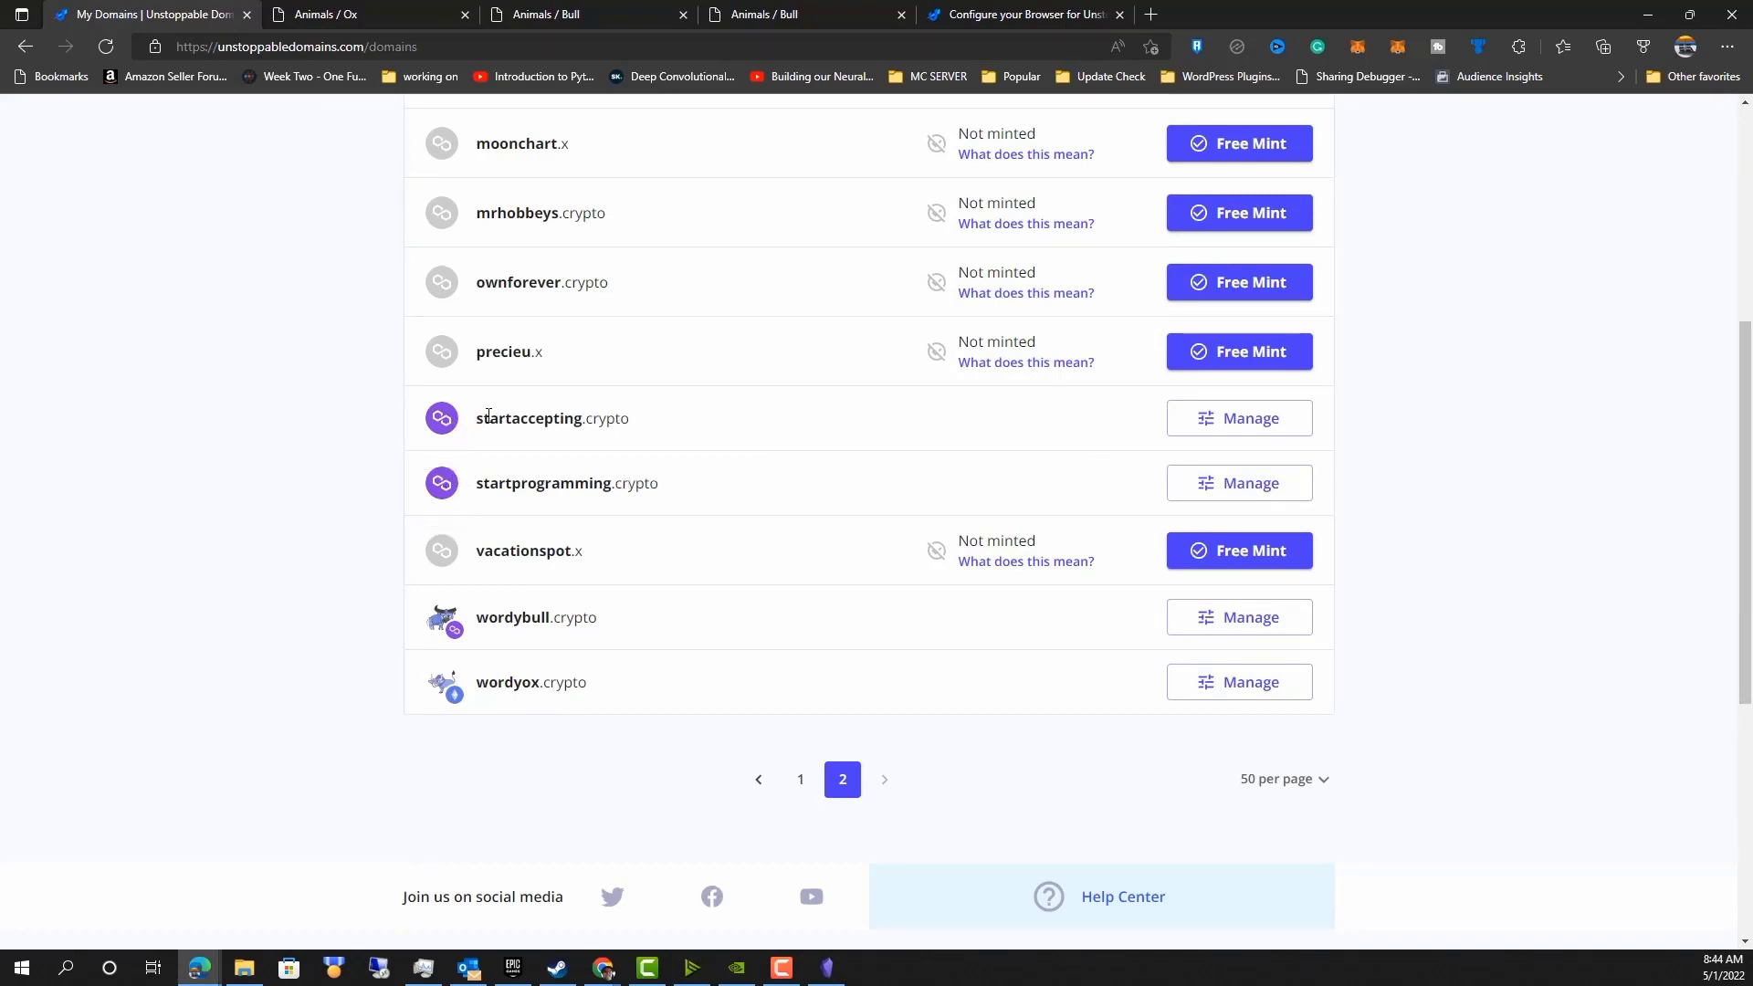
# Open startaccepting.crypto's profile management and browse the selectable NFT profile images, then go back.
pyautogui.moveTo(475, 418); pyautogui.dragTo(582, 418)
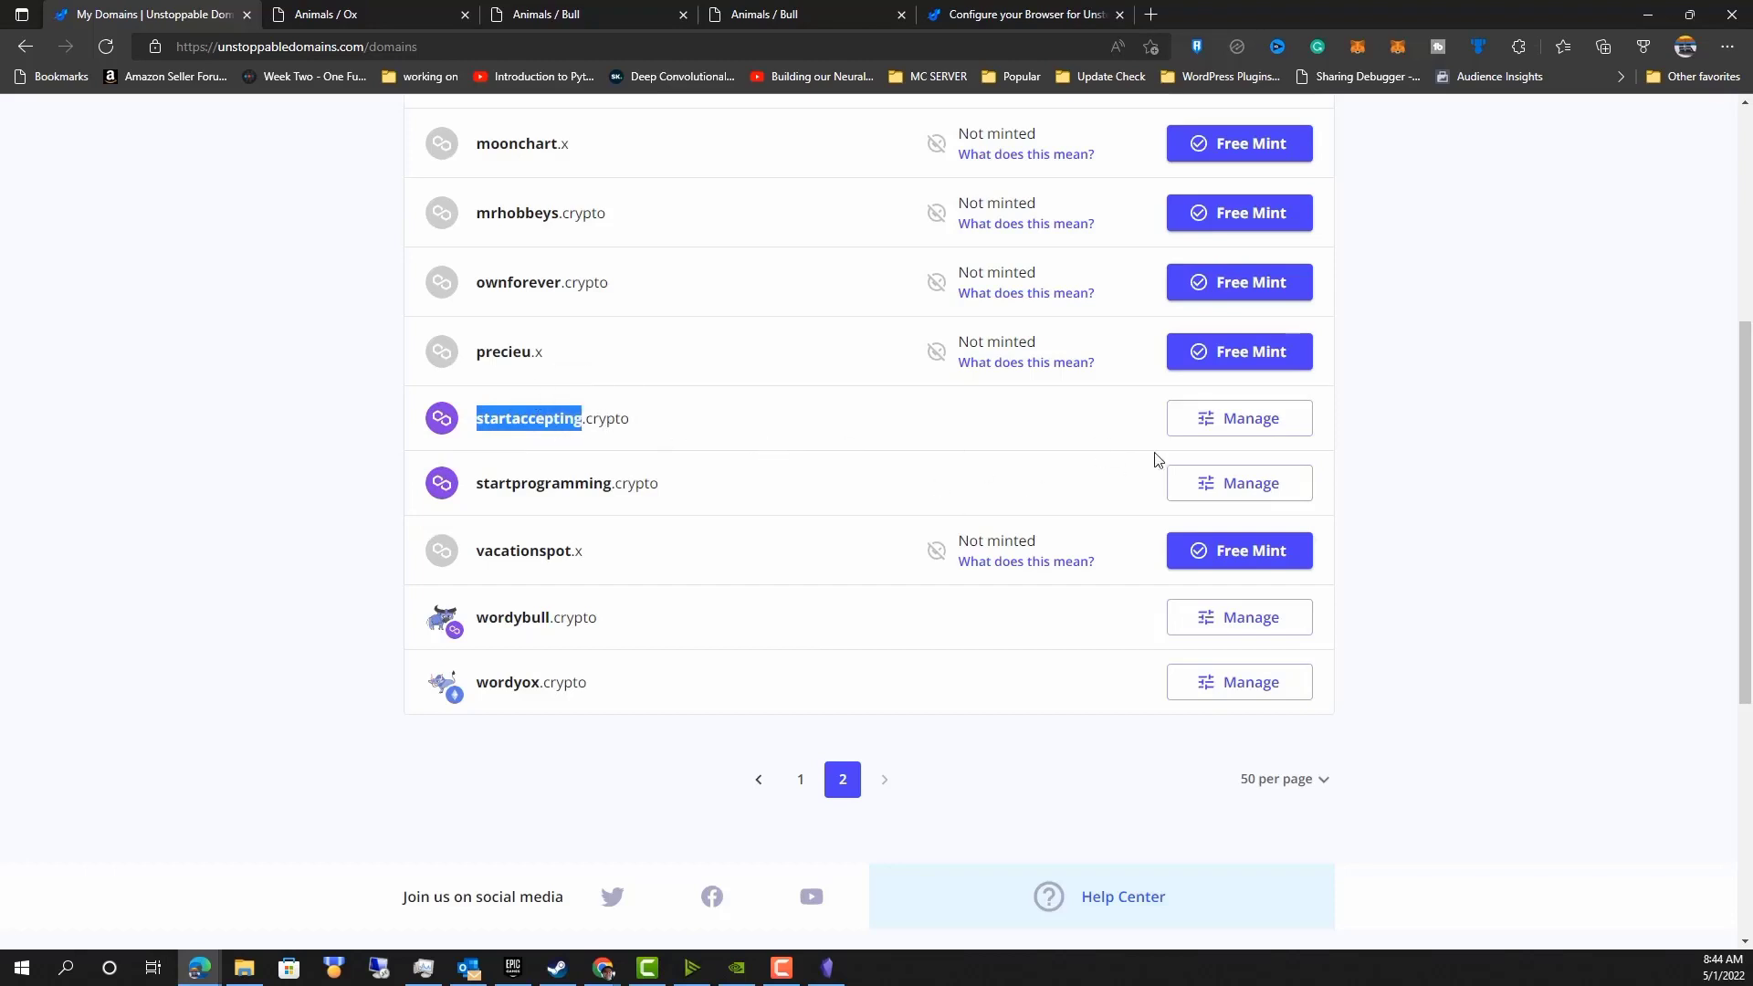
pyautogui.click(1225, 420)
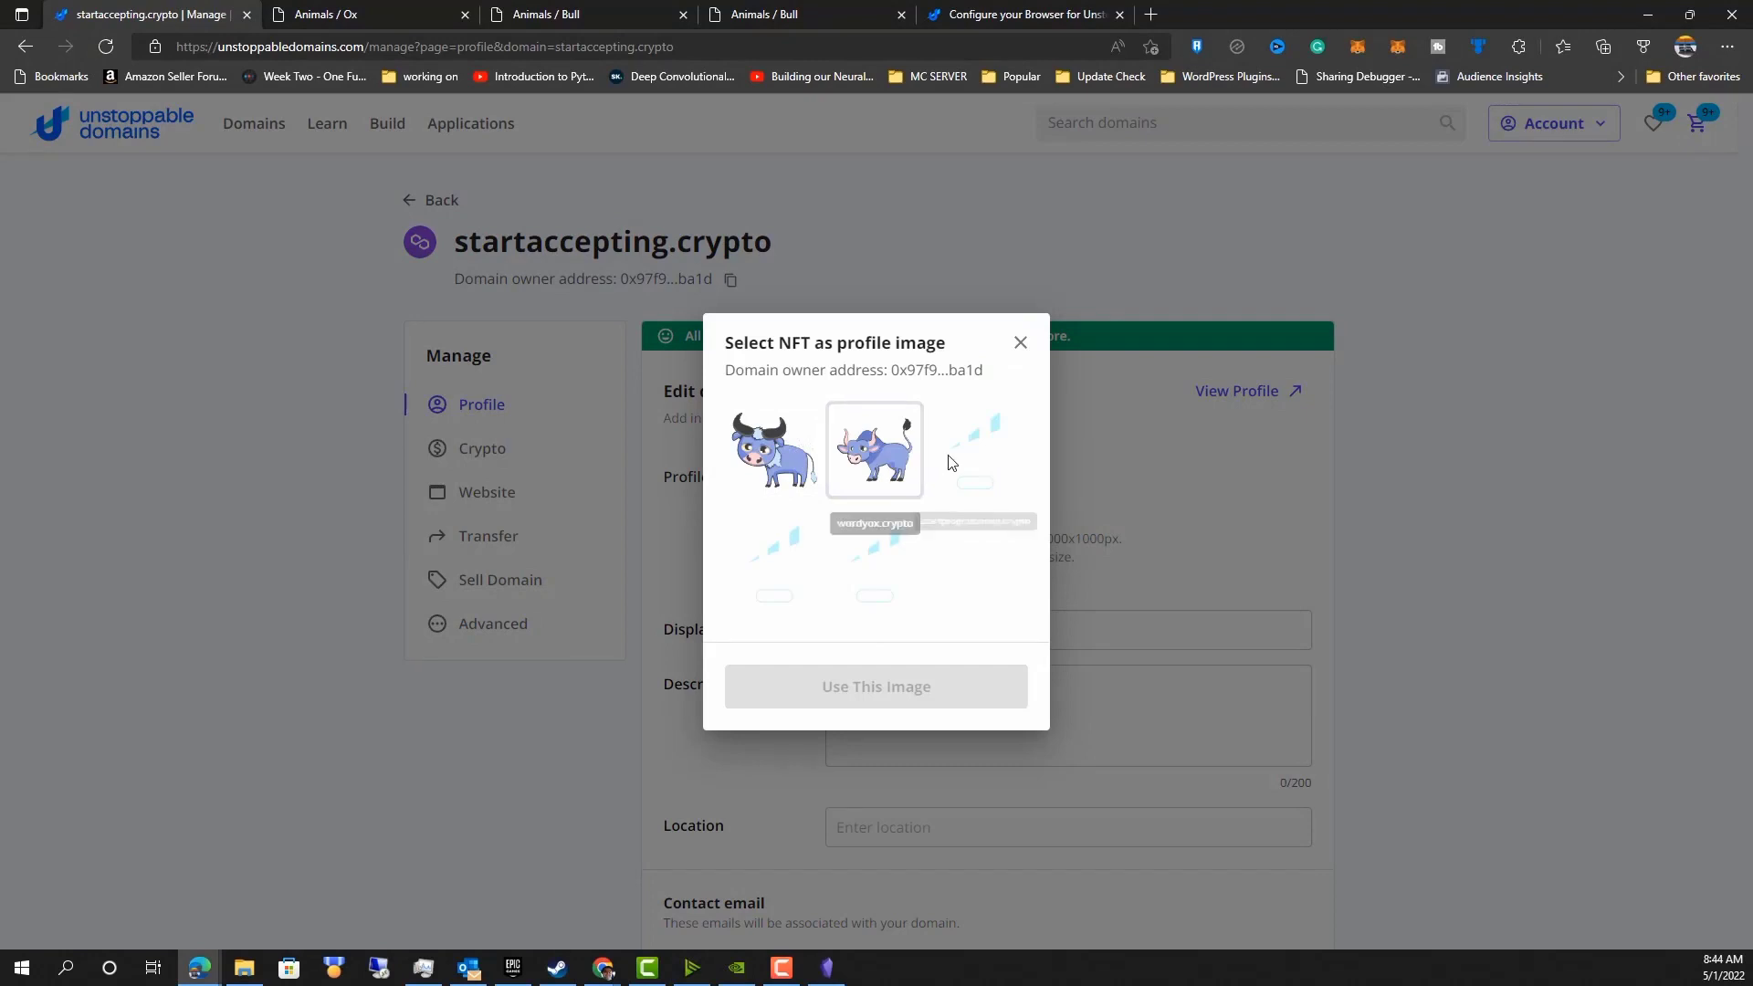
pyautogui.click(1021, 342)
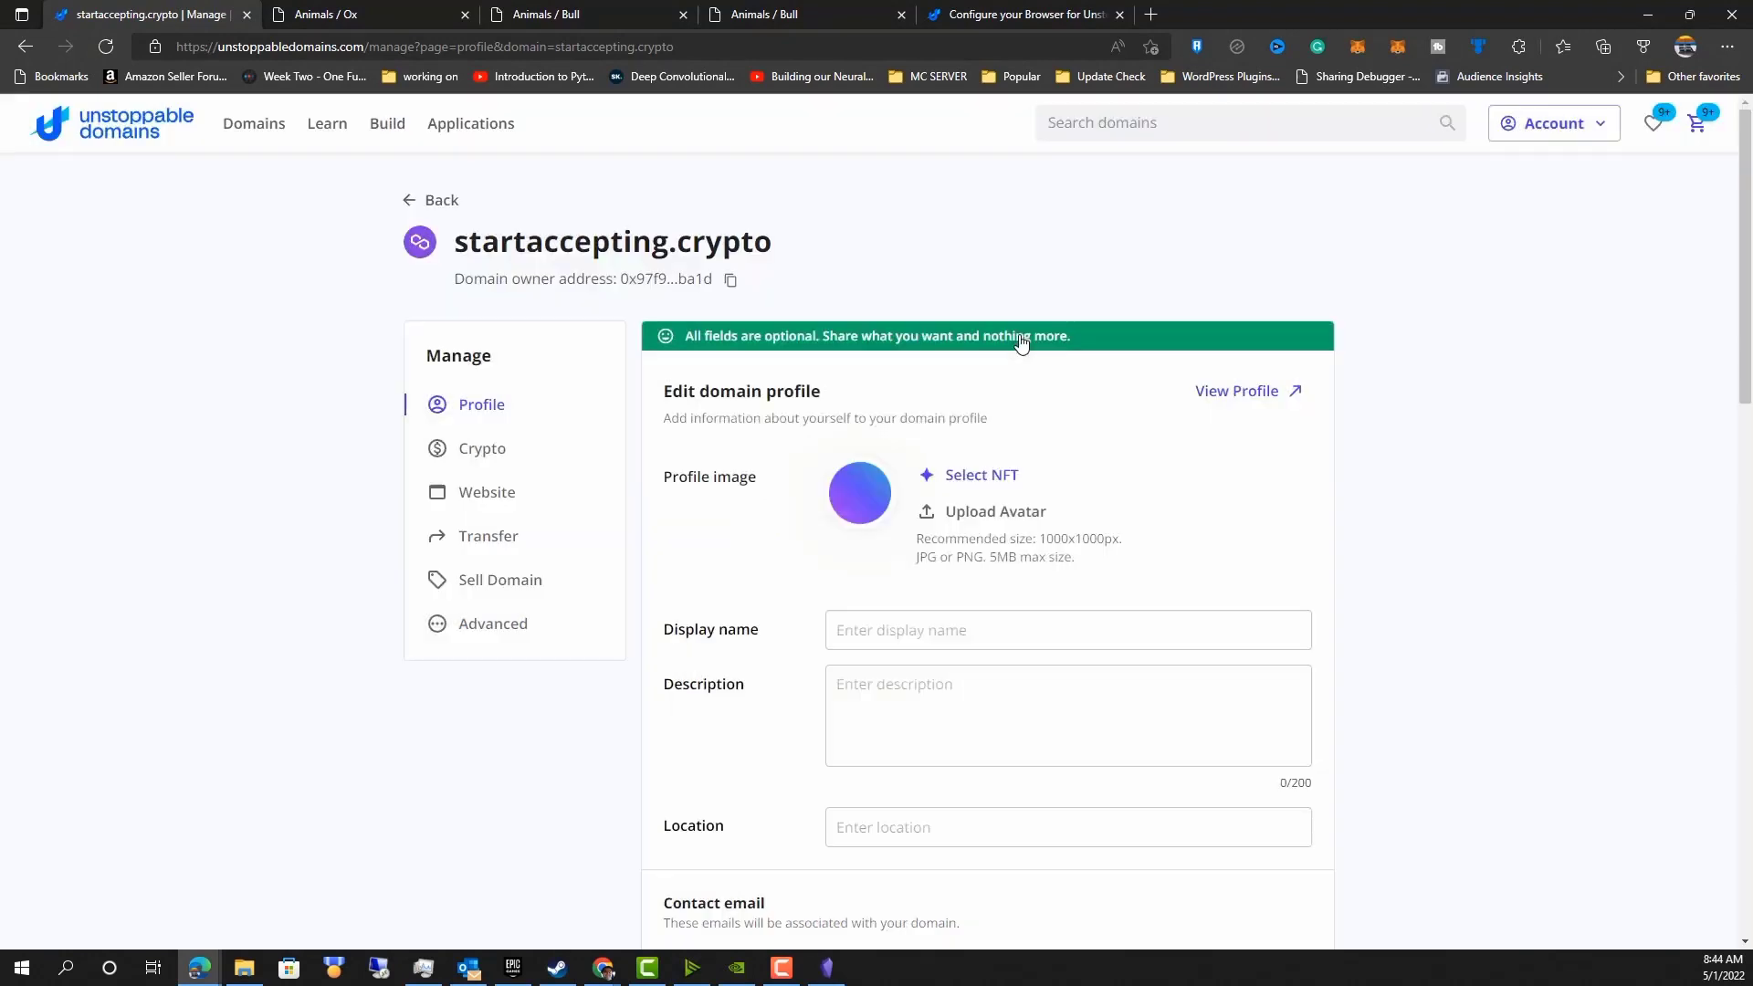
pyautogui.click(412, 220)
# Open wordybull.crypto's management page from the second page of domains and review its profile fields.
pyautogui.scroll(-20, 215, 645)
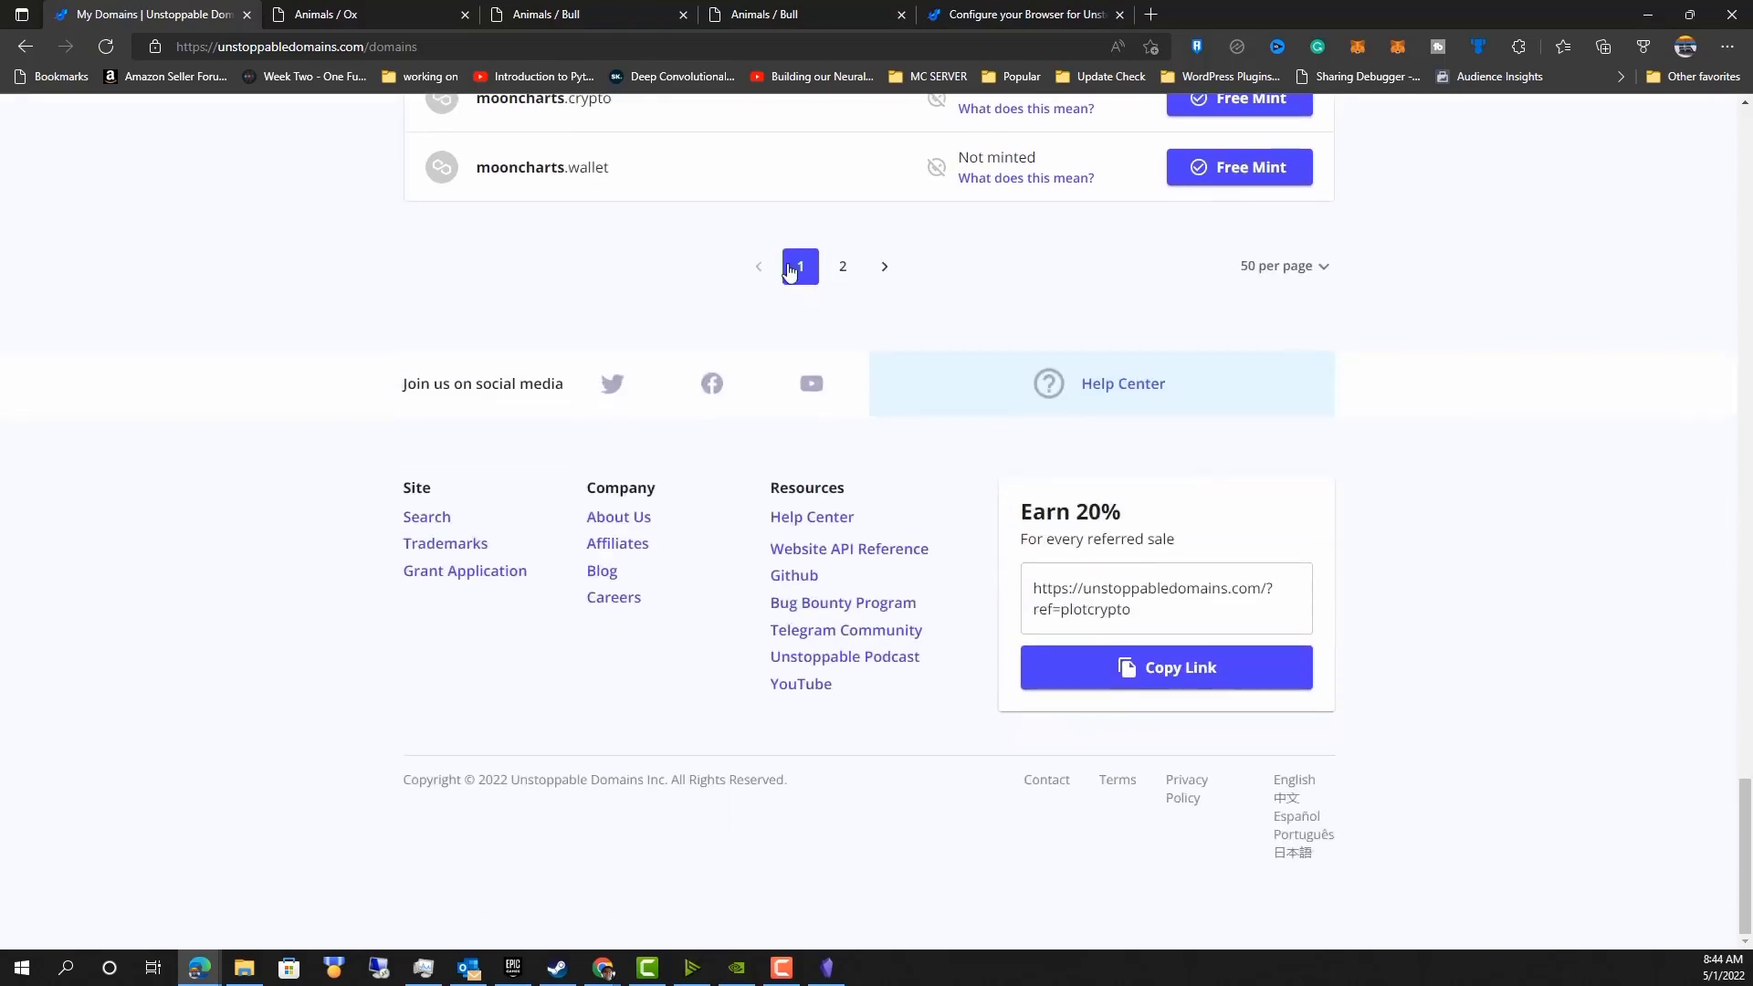
pyautogui.click(842, 266)
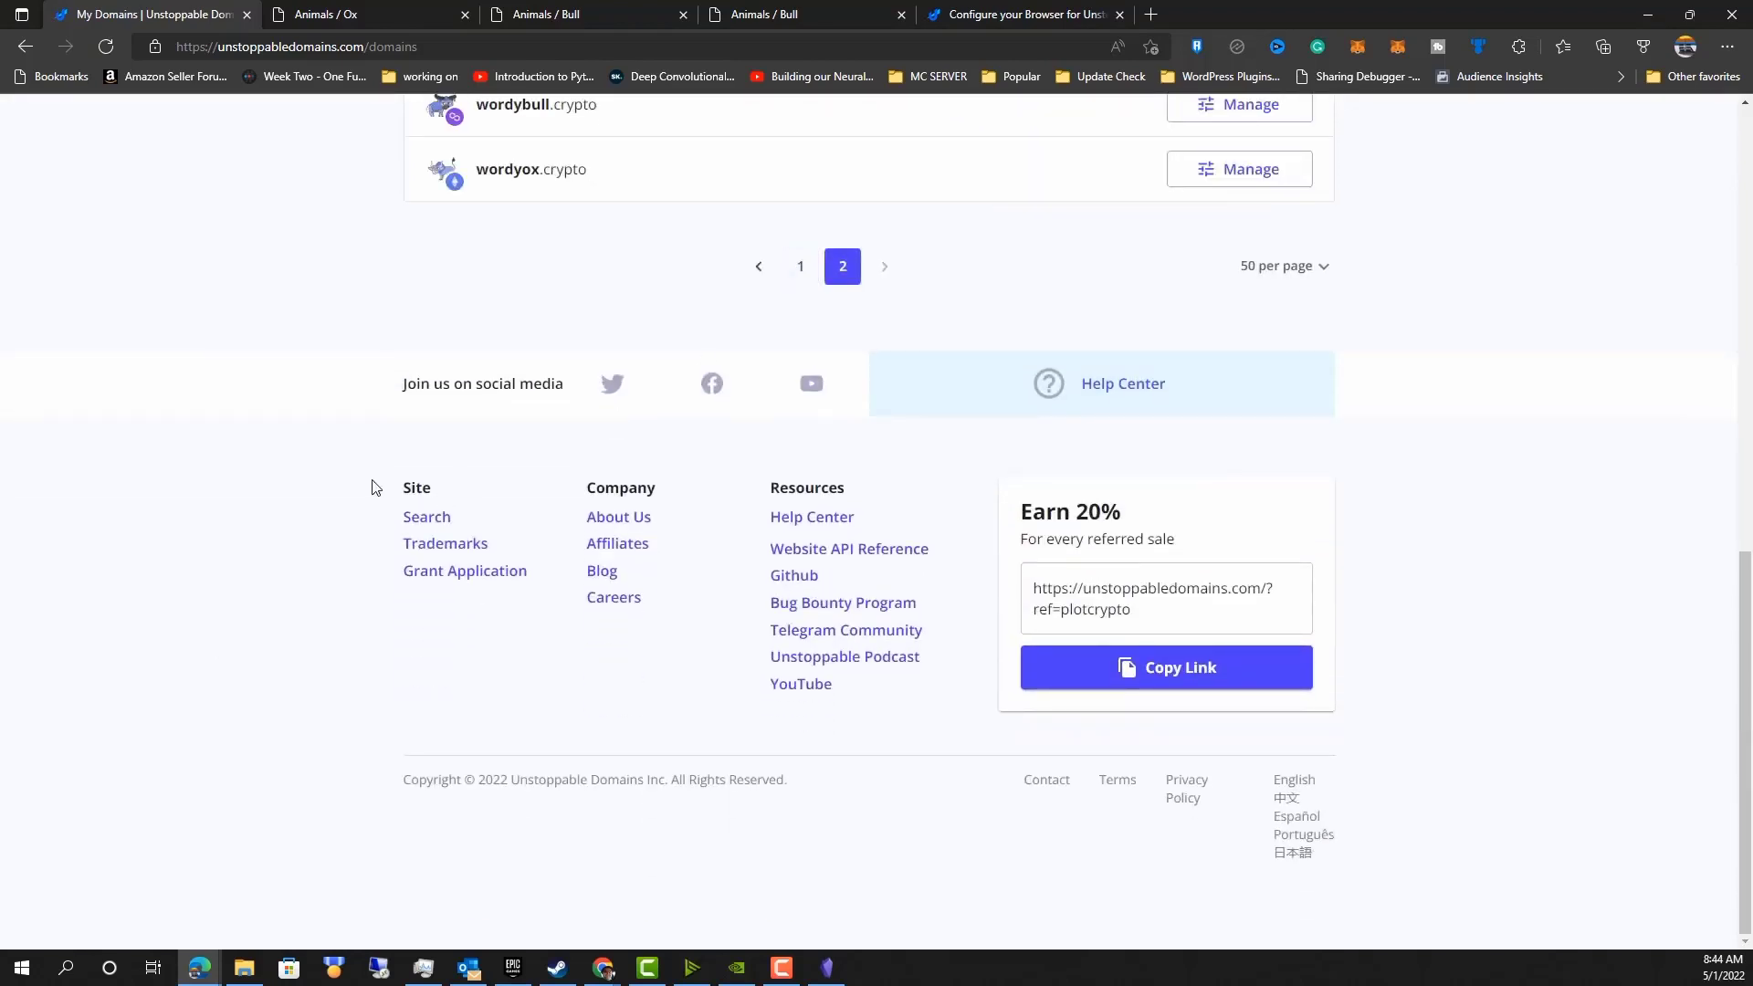
pyautogui.scroll(3, 374, 490)
pyautogui.click(1259, 360)
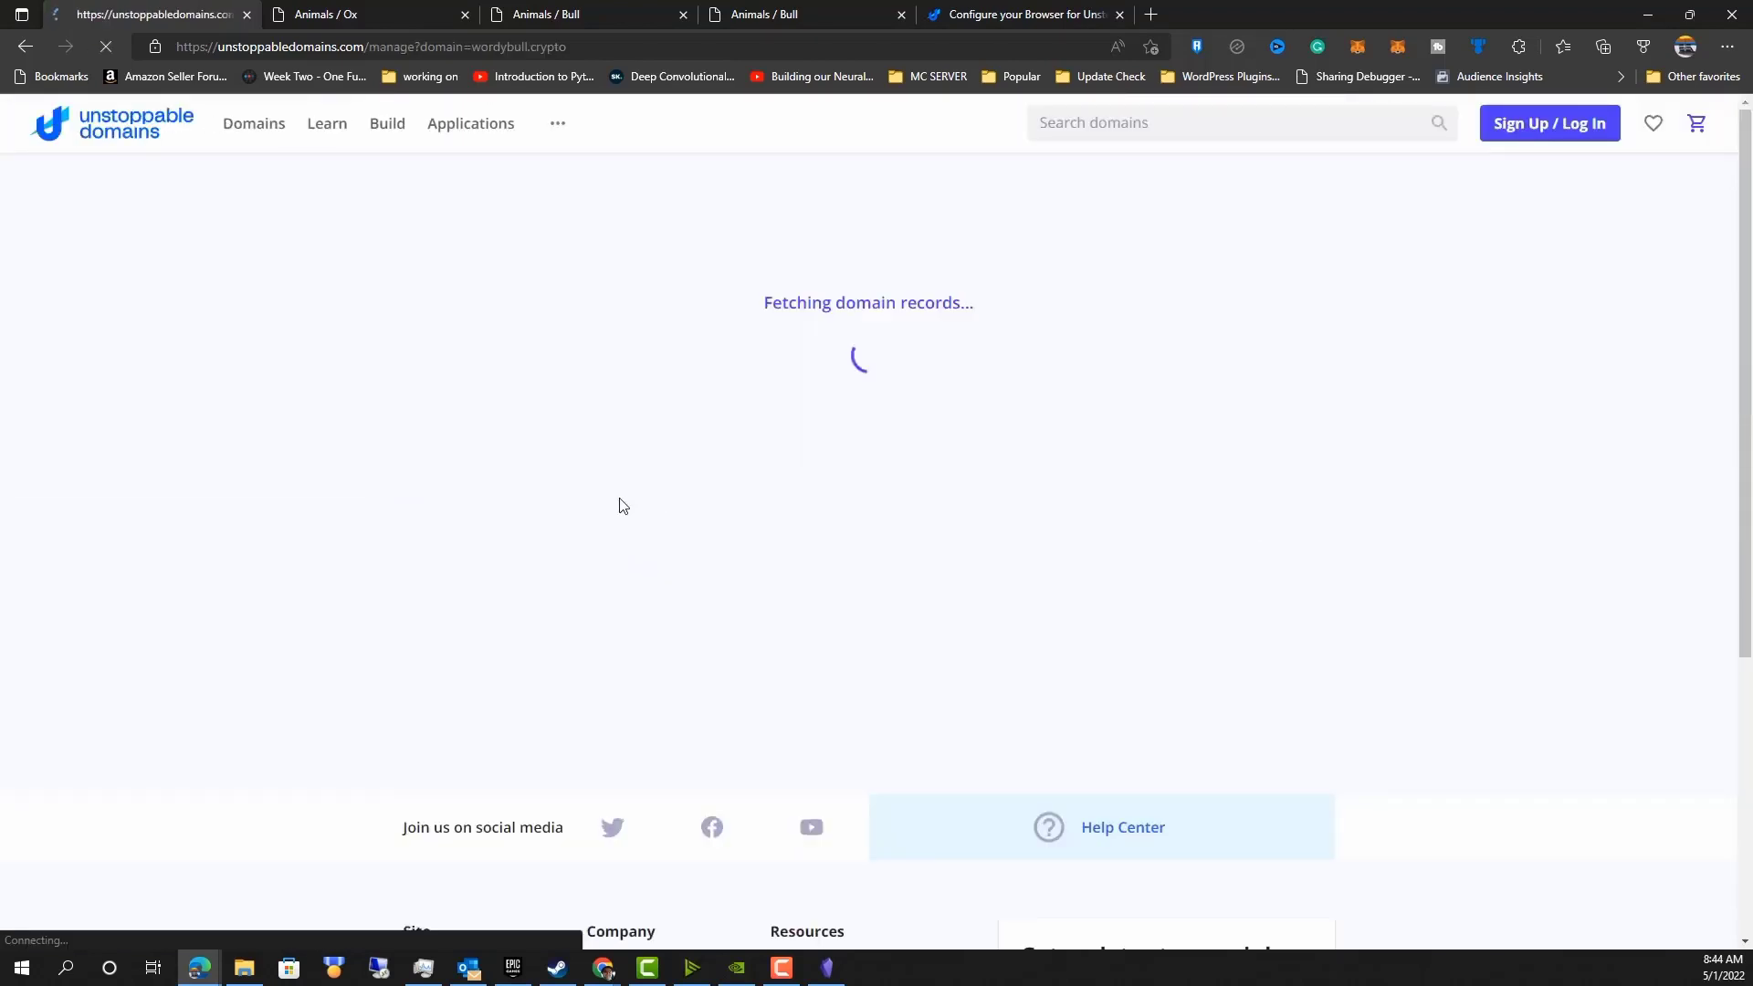
pyautogui.scroll(-1, 670, 566)
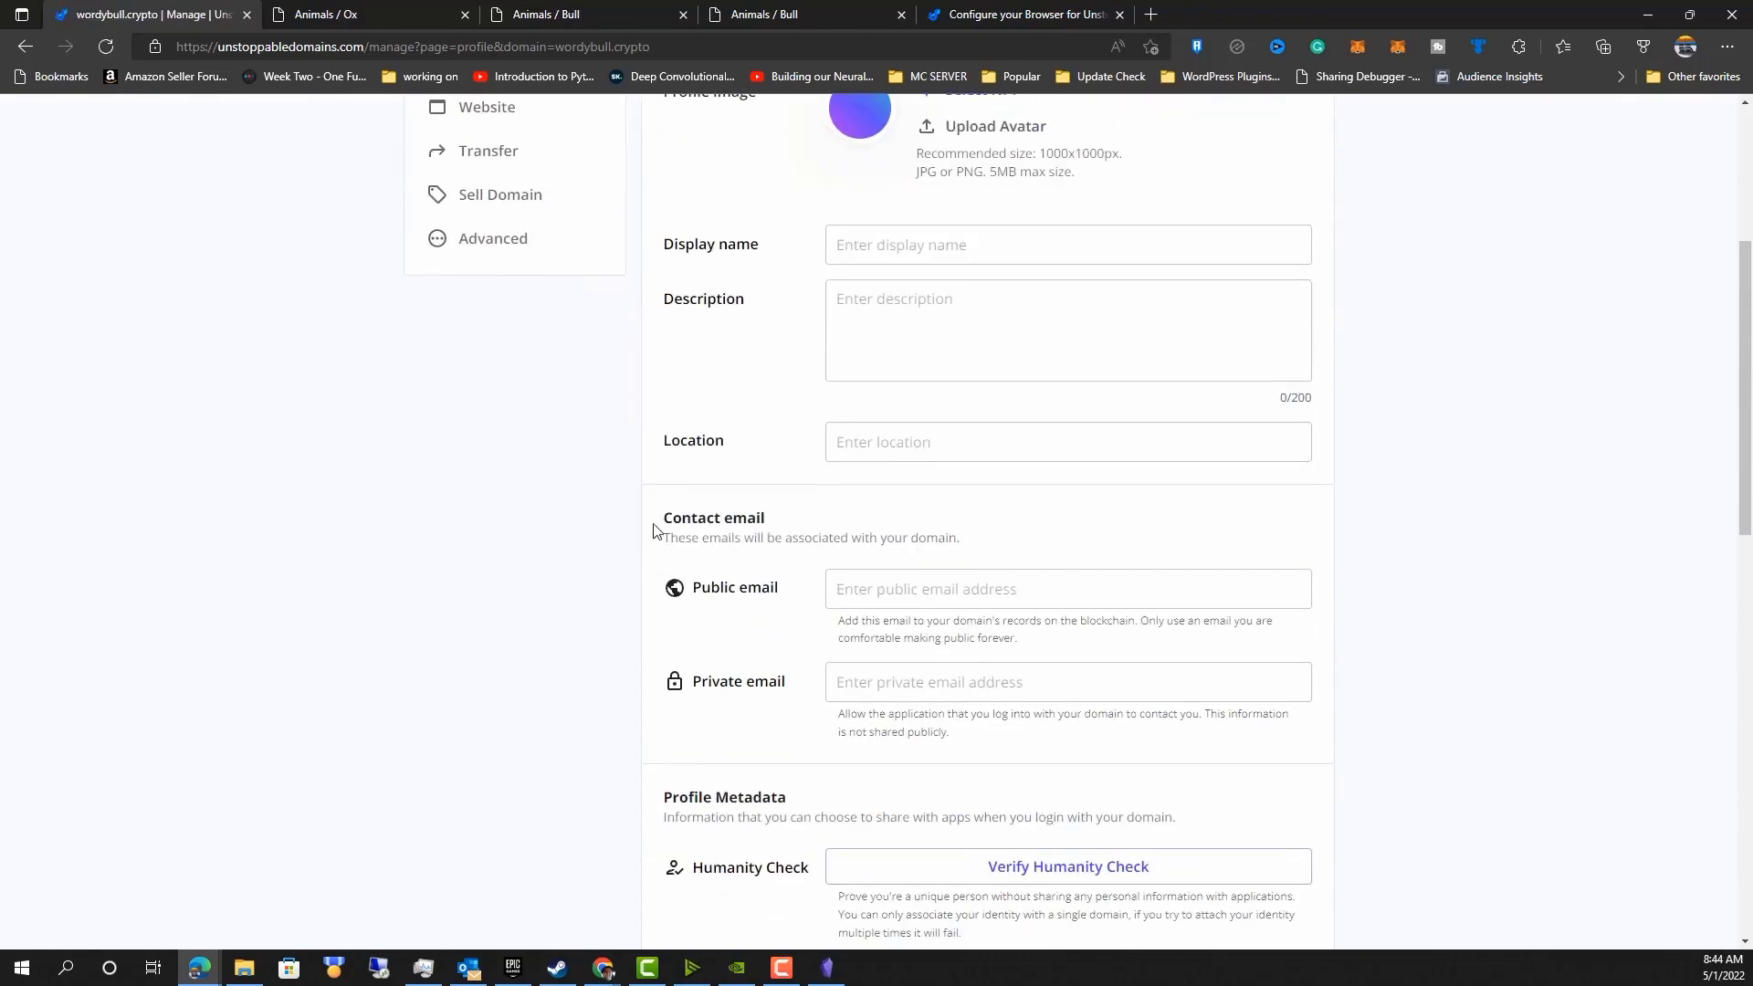
pyautogui.scroll(4, 732, 447)
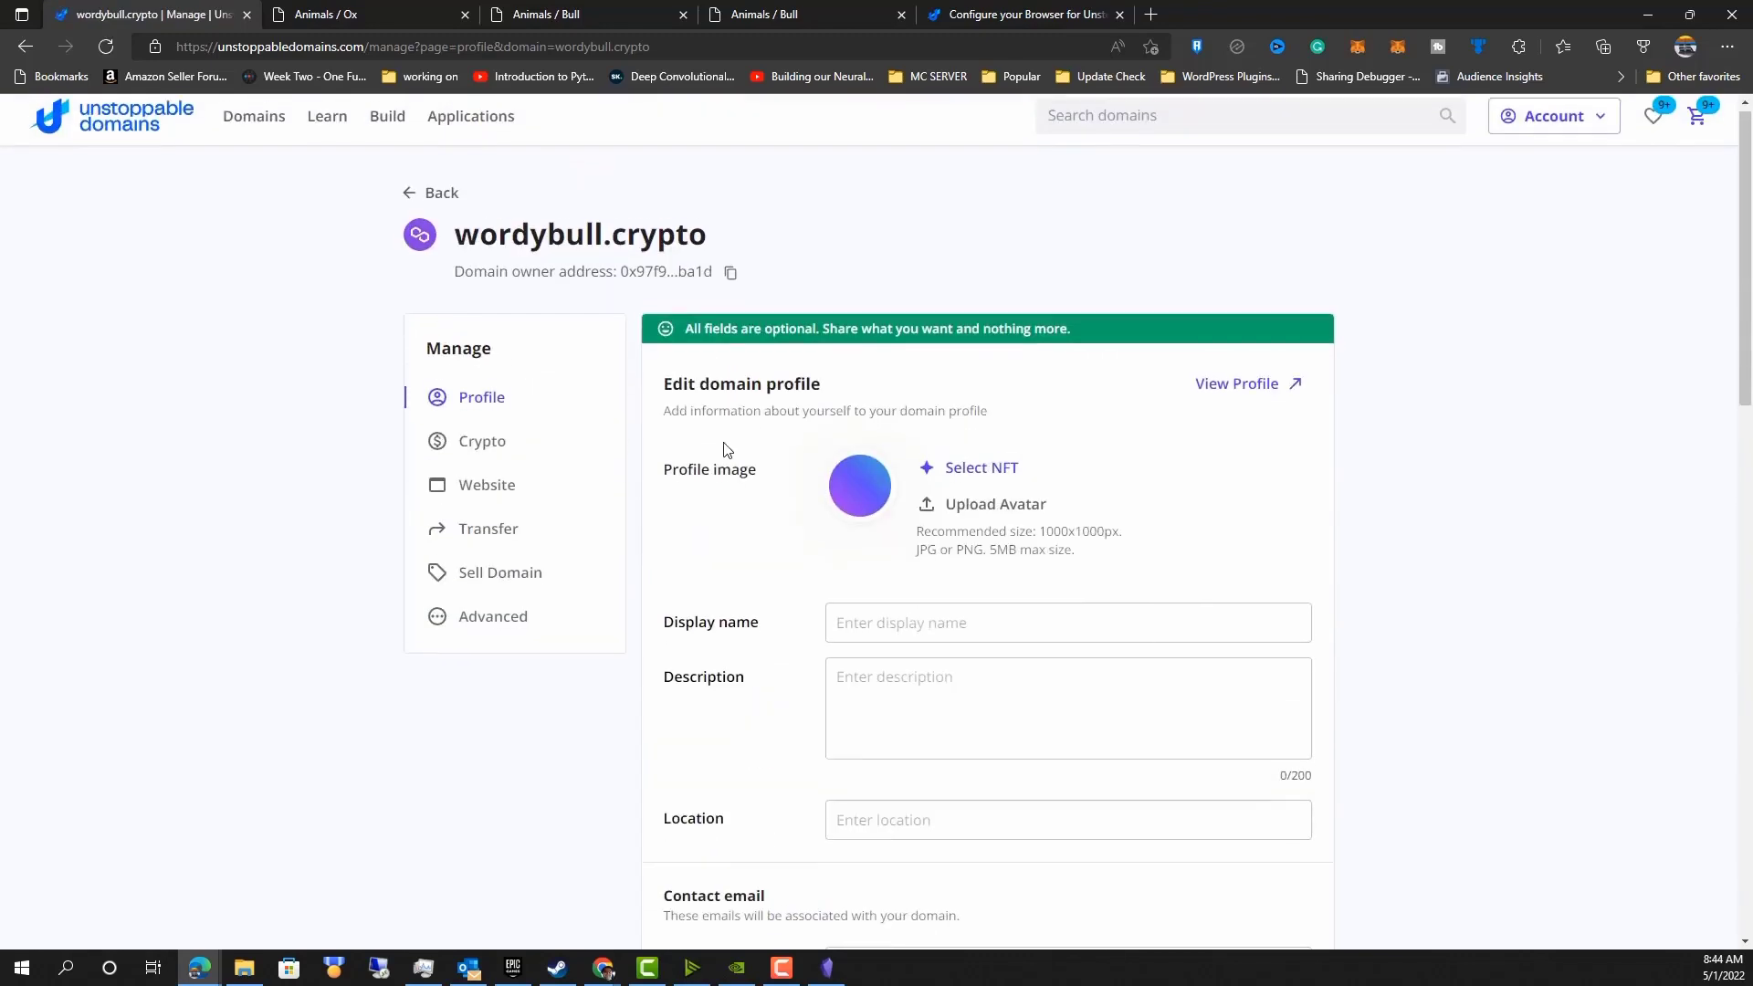
# Review wordybull.crypto's crypto addresses, then read the help article on which wallets can send funds to Polygon-minted domains.
pyautogui.click(465, 444)
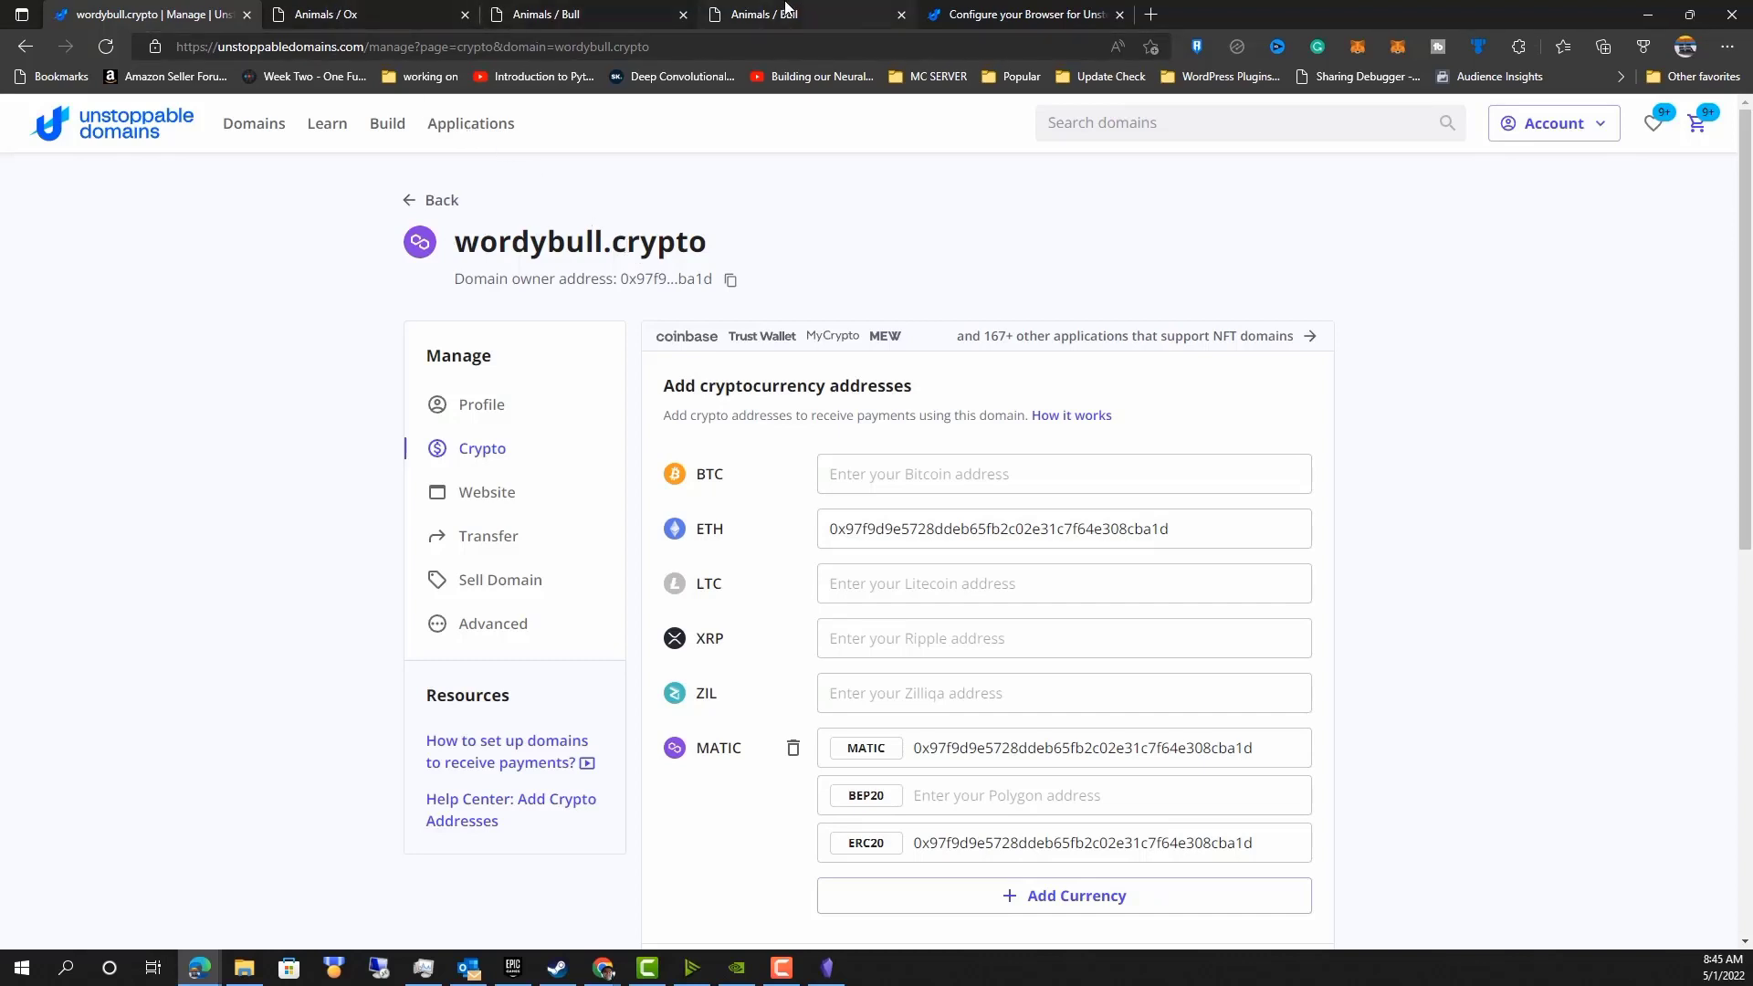
pyautogui.click(953, 11)
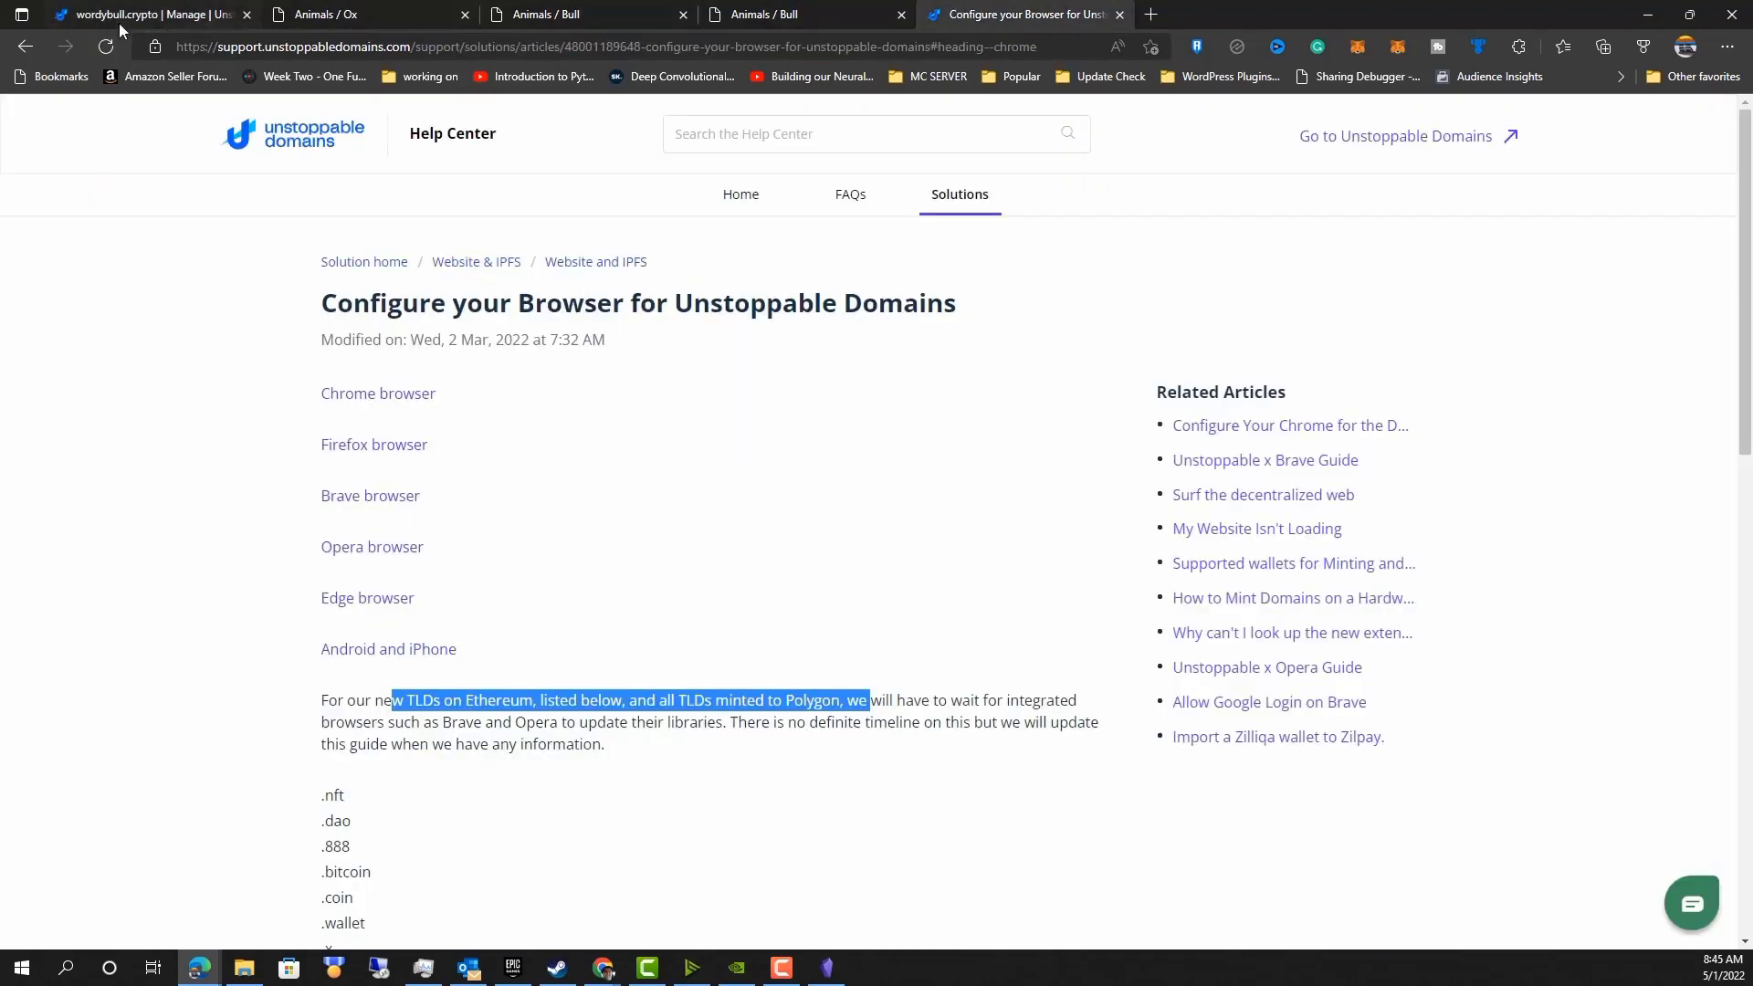
pyautogui.click(36, 42)
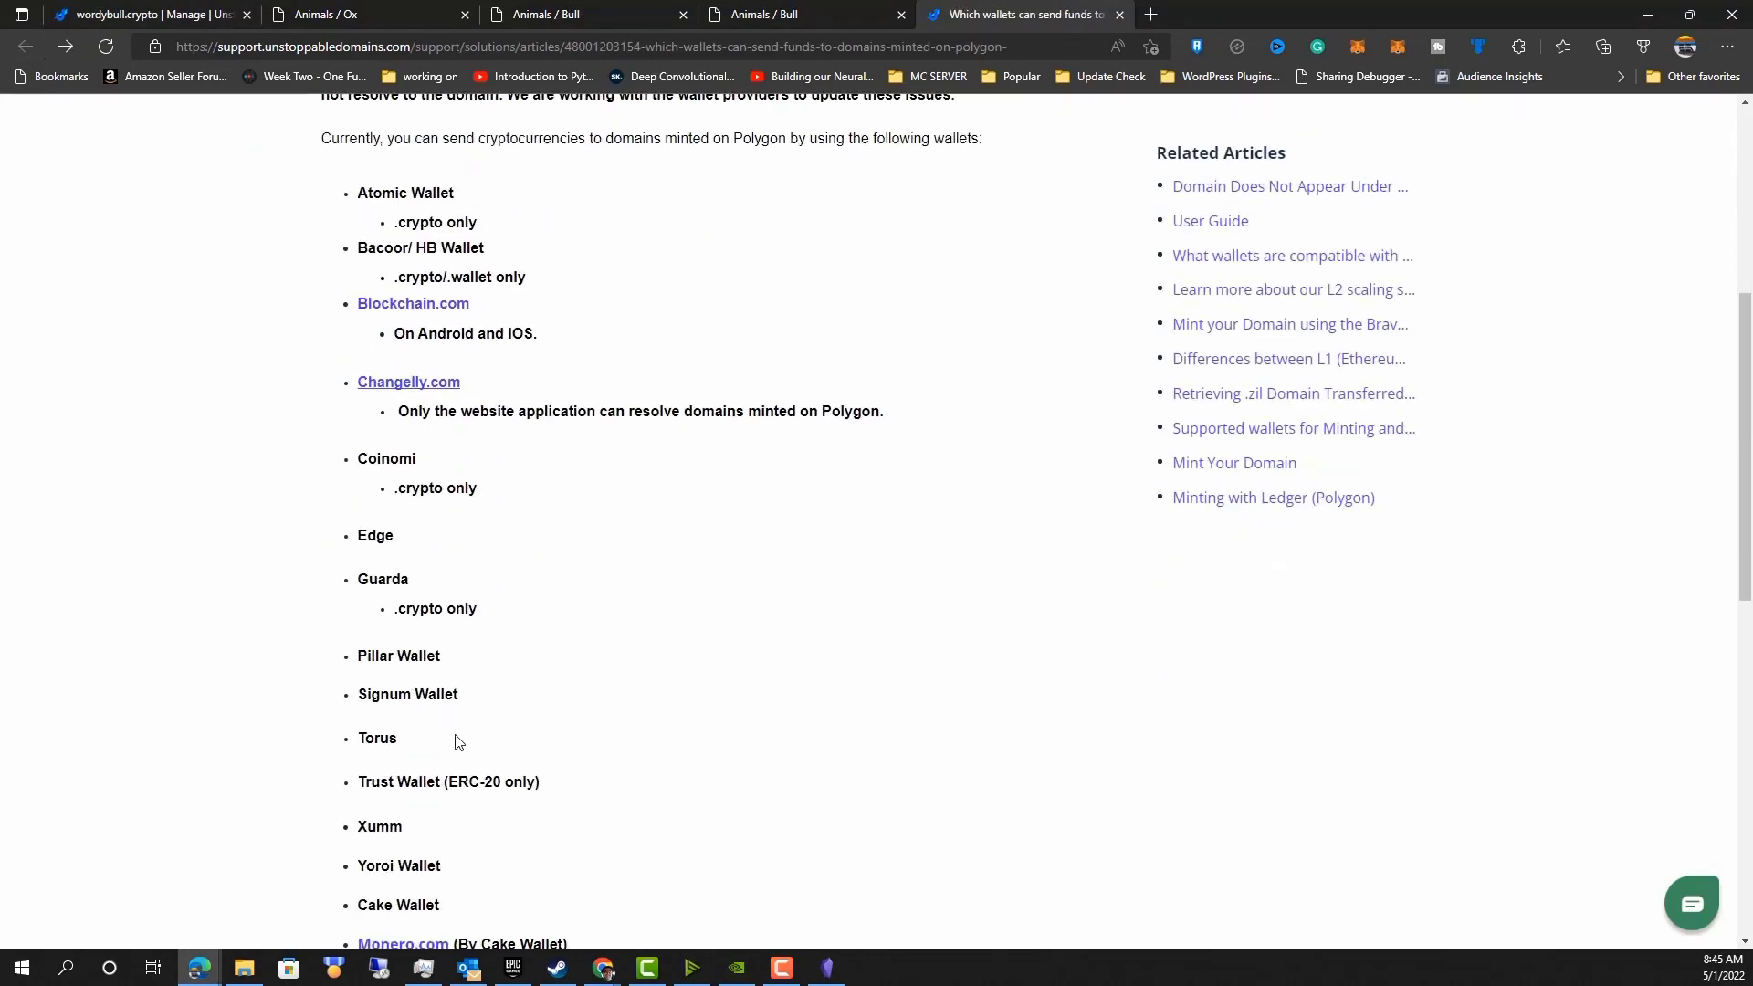
pyautogui.scroll(-2, 459, 742)
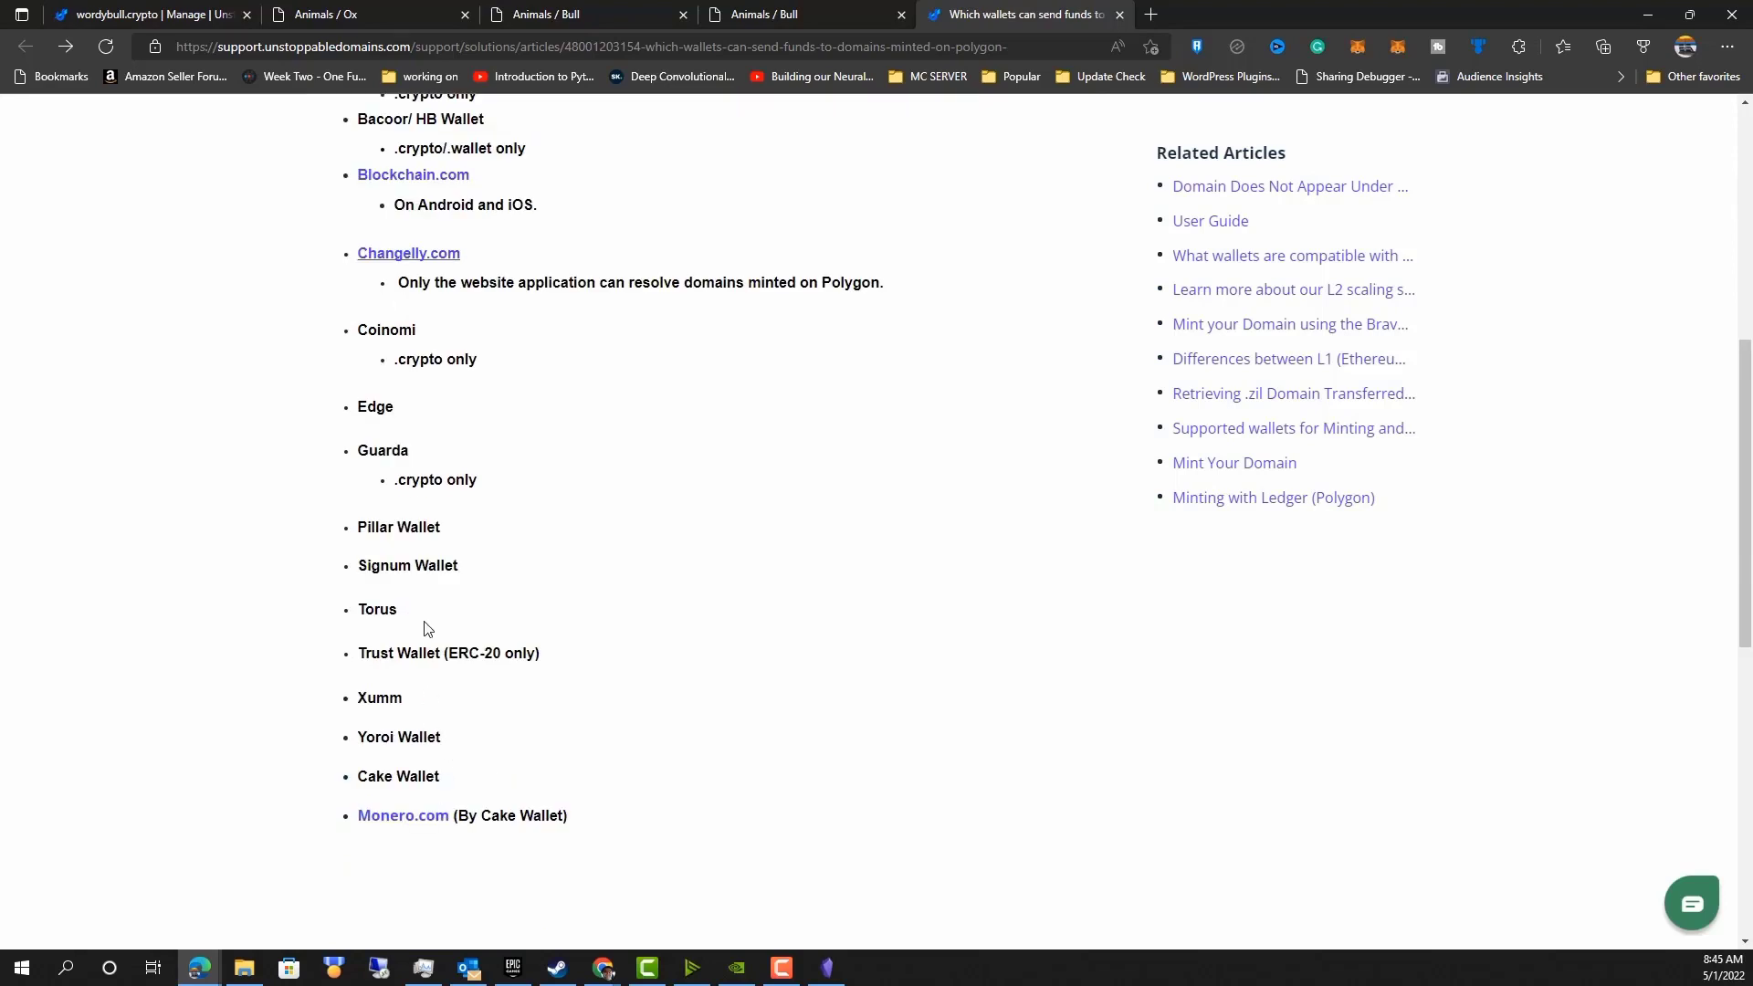
pyautogui.scroll(2, 483, 566)
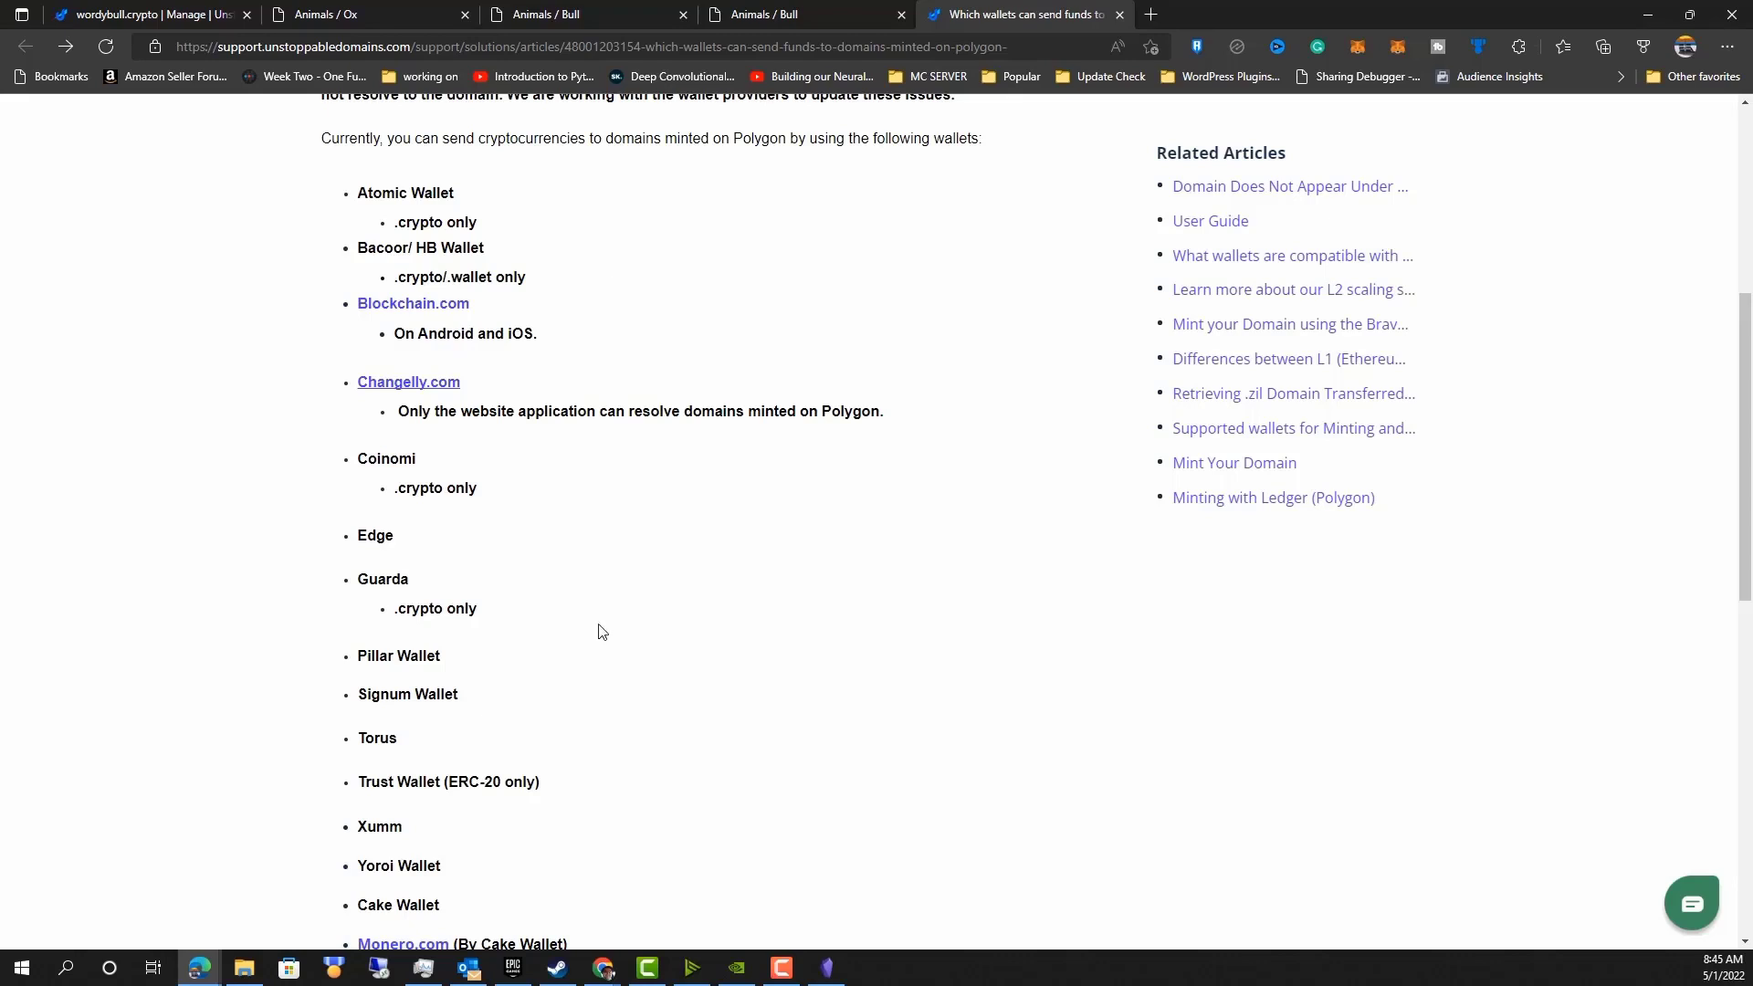
pyautogui.scroll(-4, 700, 615)
pyautogui.scroll(4, 699, 617)
pyautogui.scroll(1, 700, 617)
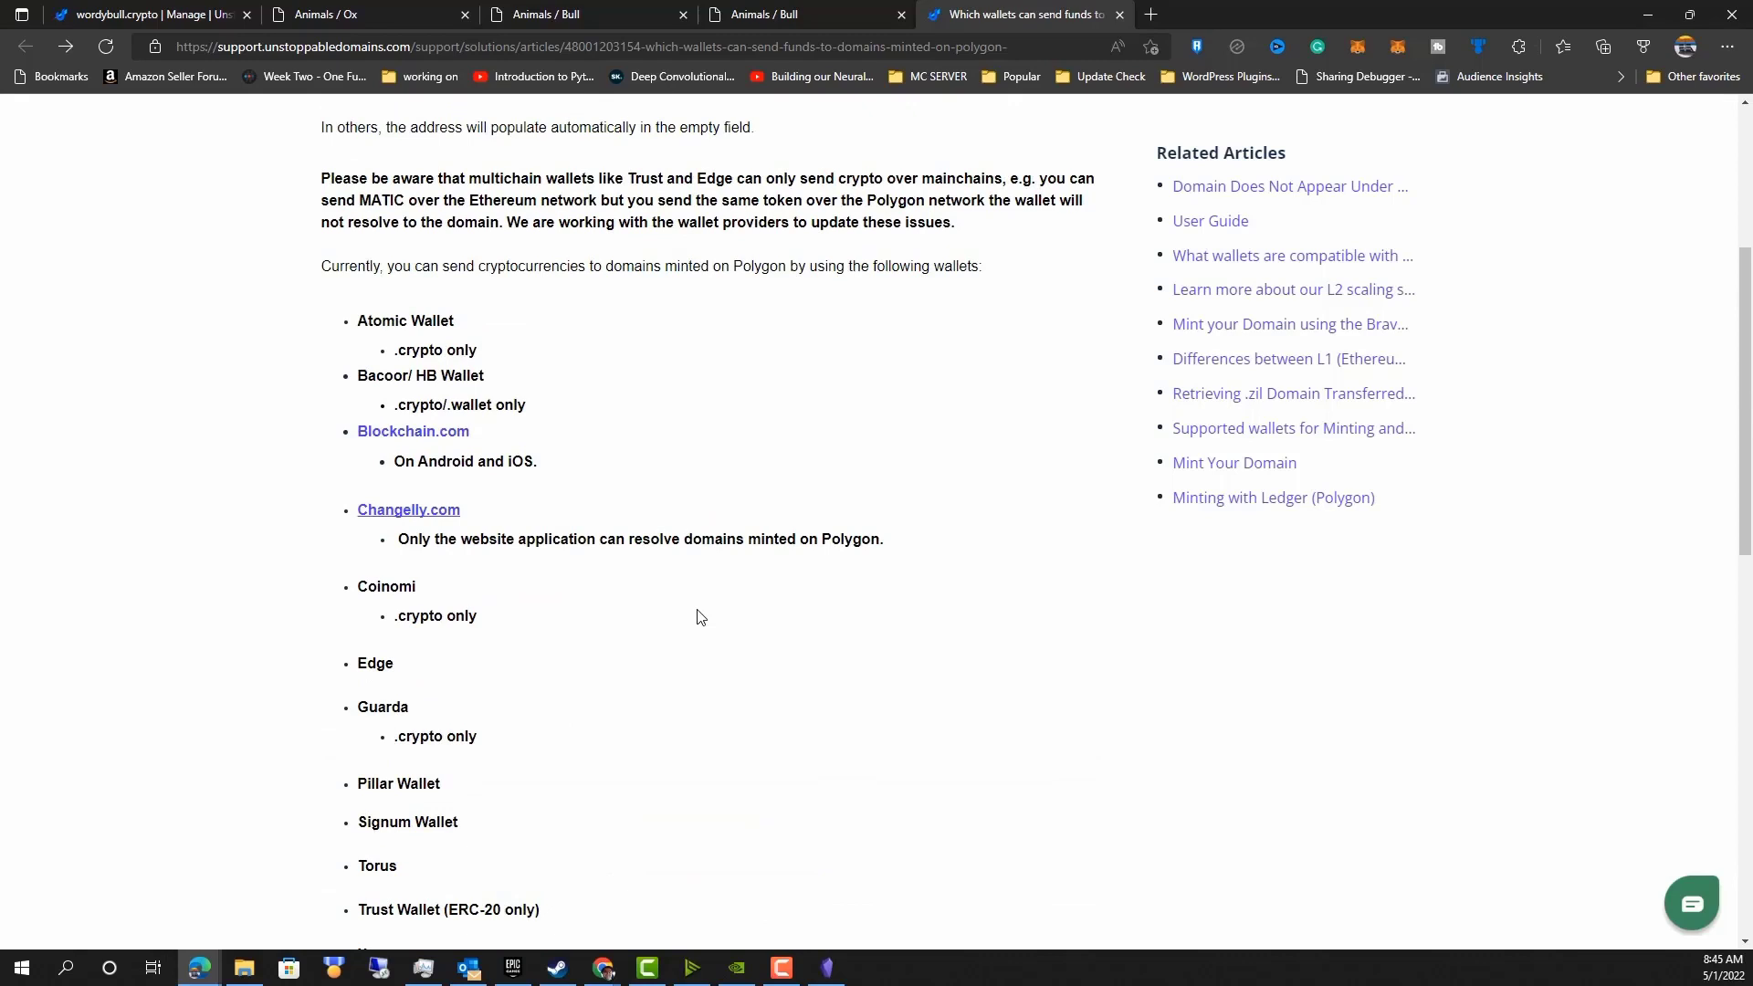
# Return to wordybull.crypto's management page, open its Profile section and scroll through the profile fields.
pyautogui.hotkey('ctrl', '1')
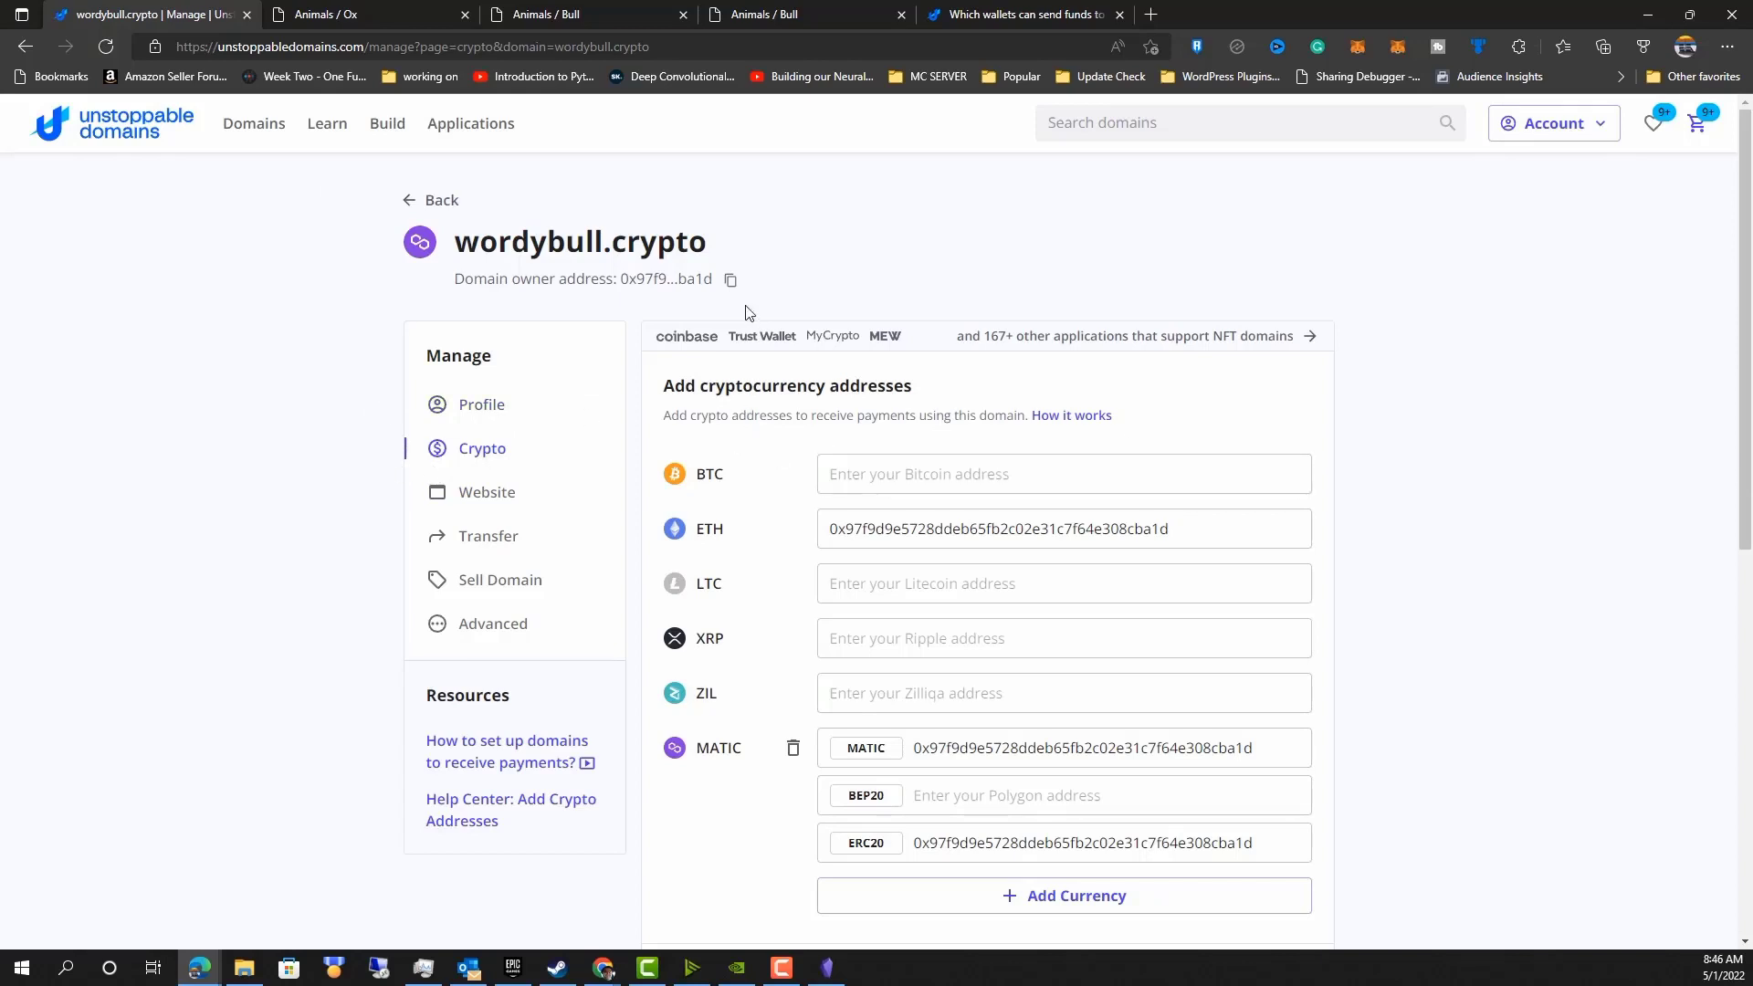
pyautogui.click(479, 411)
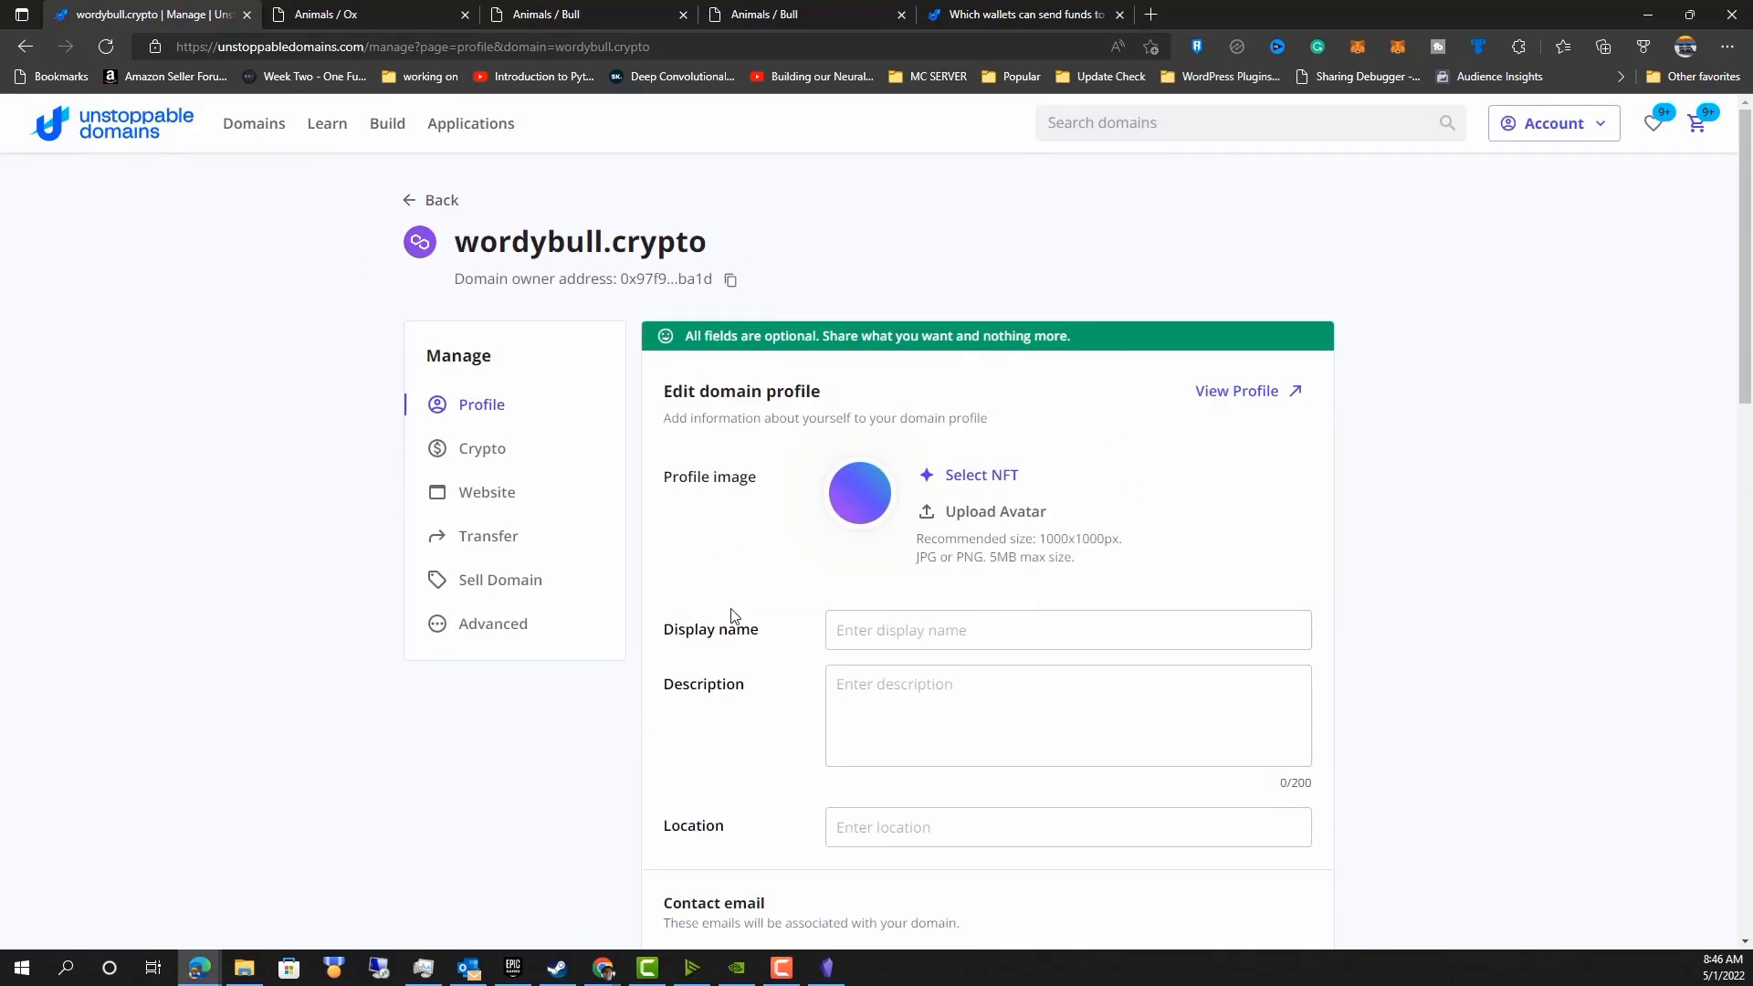
pyautogui.scroll(-4, 731, 617)
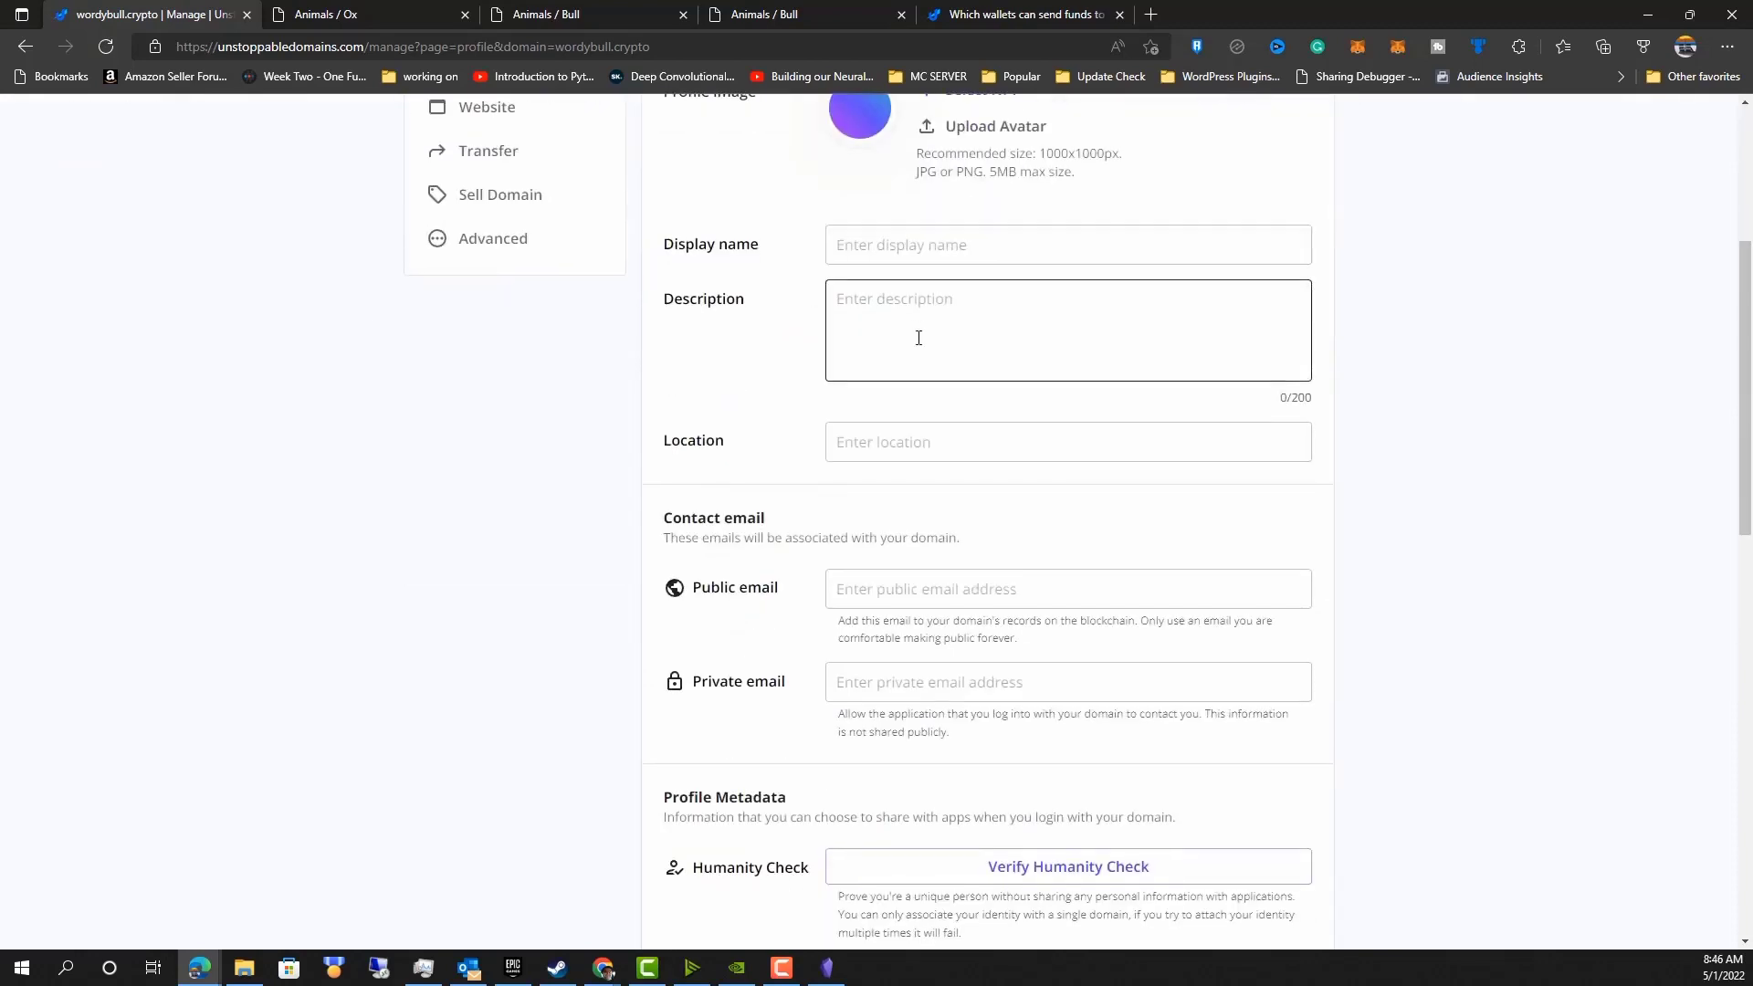
pyautogui.scroll(-3, 642, 615)
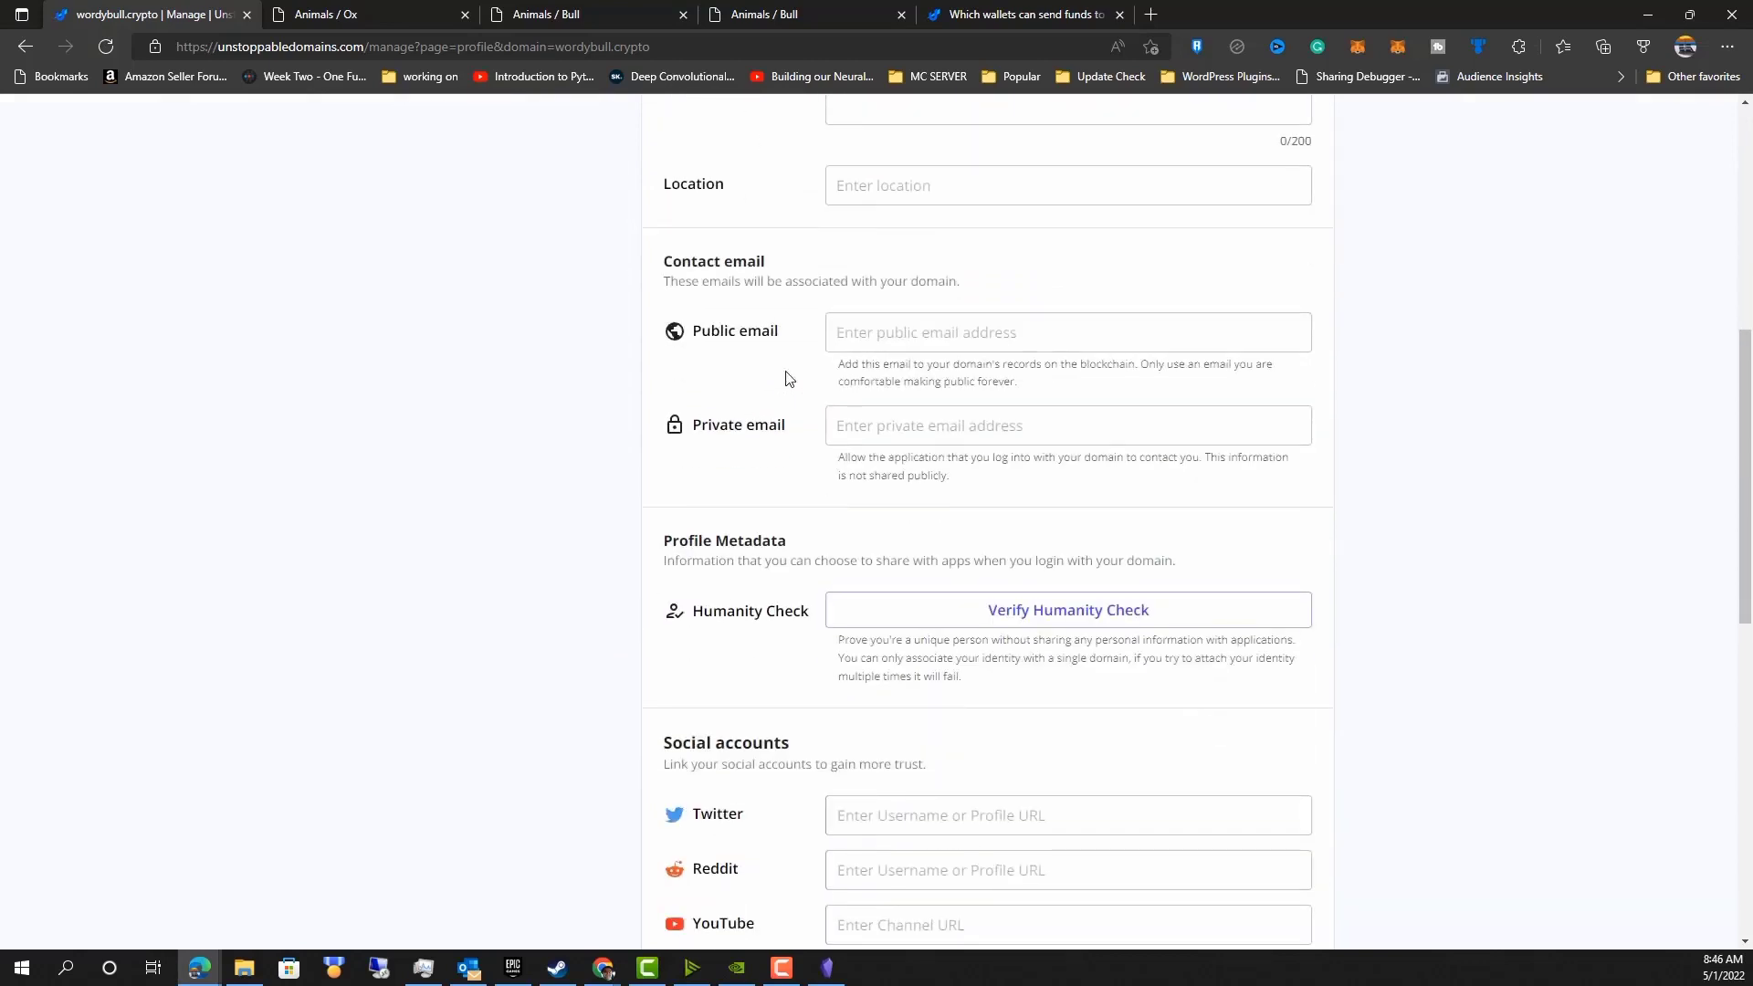
pyautogui.scroll(-3, 621, 584)
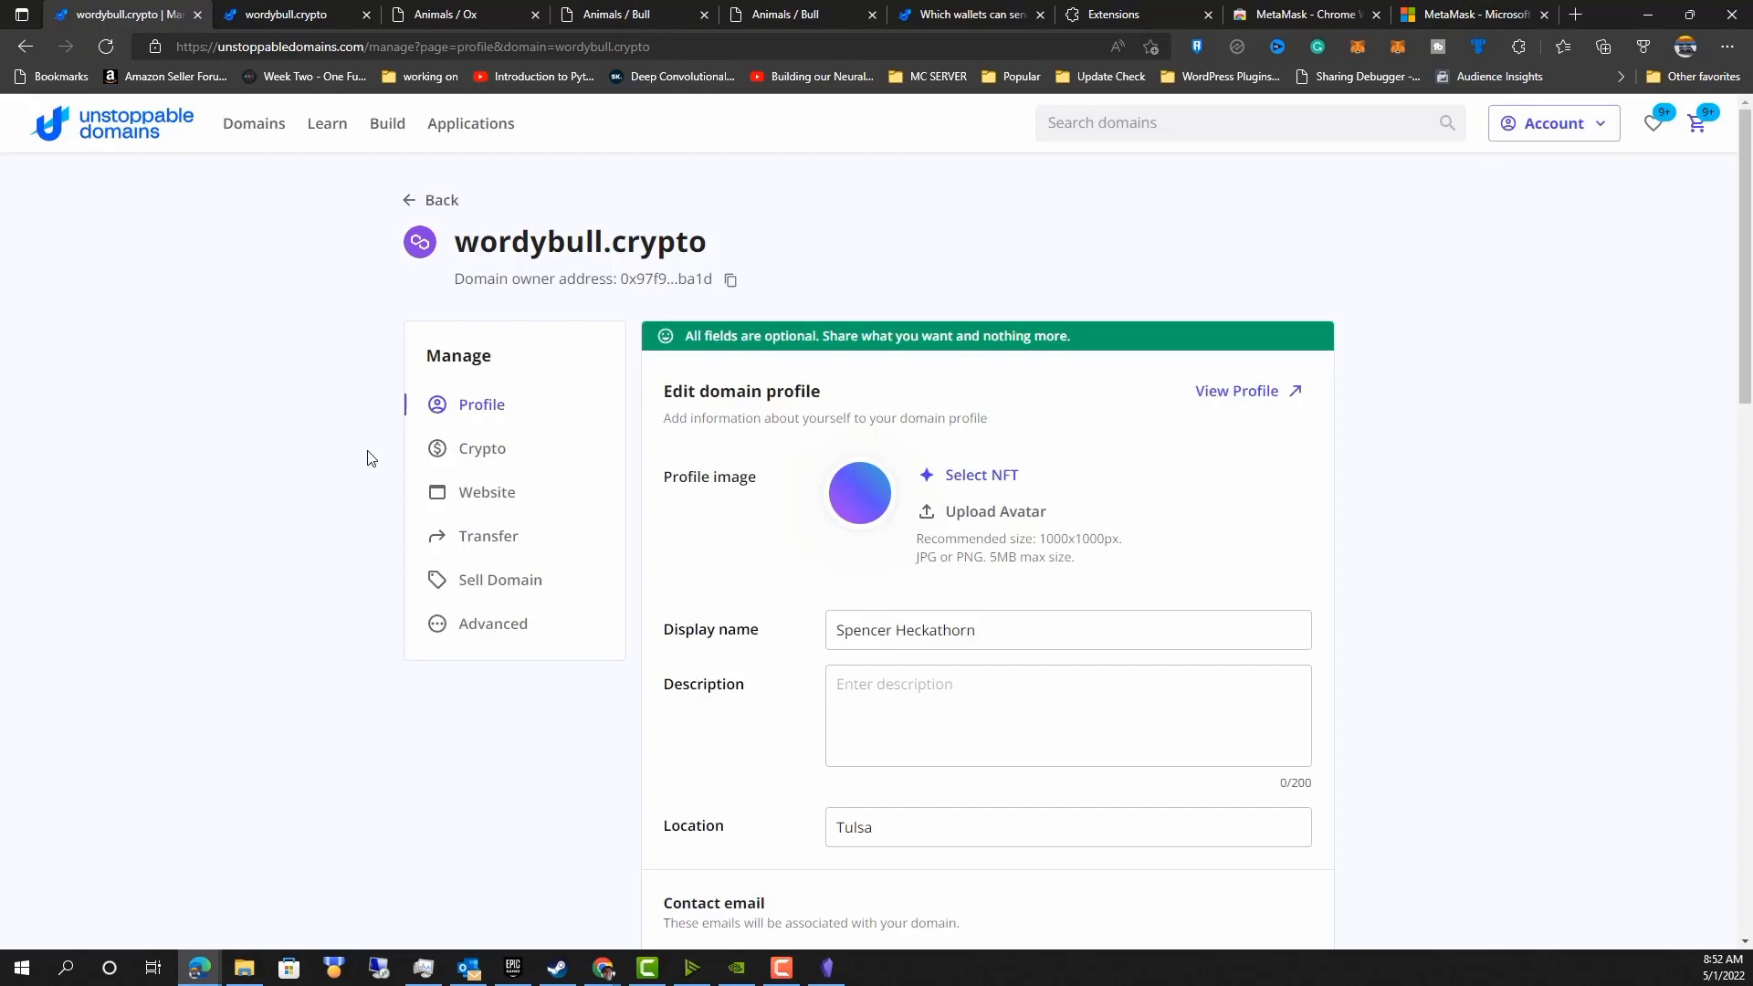
# Scroll through the domain profile again down to the social accounts and back to the top.
pyautogui.scroll(-8, 755, 222)
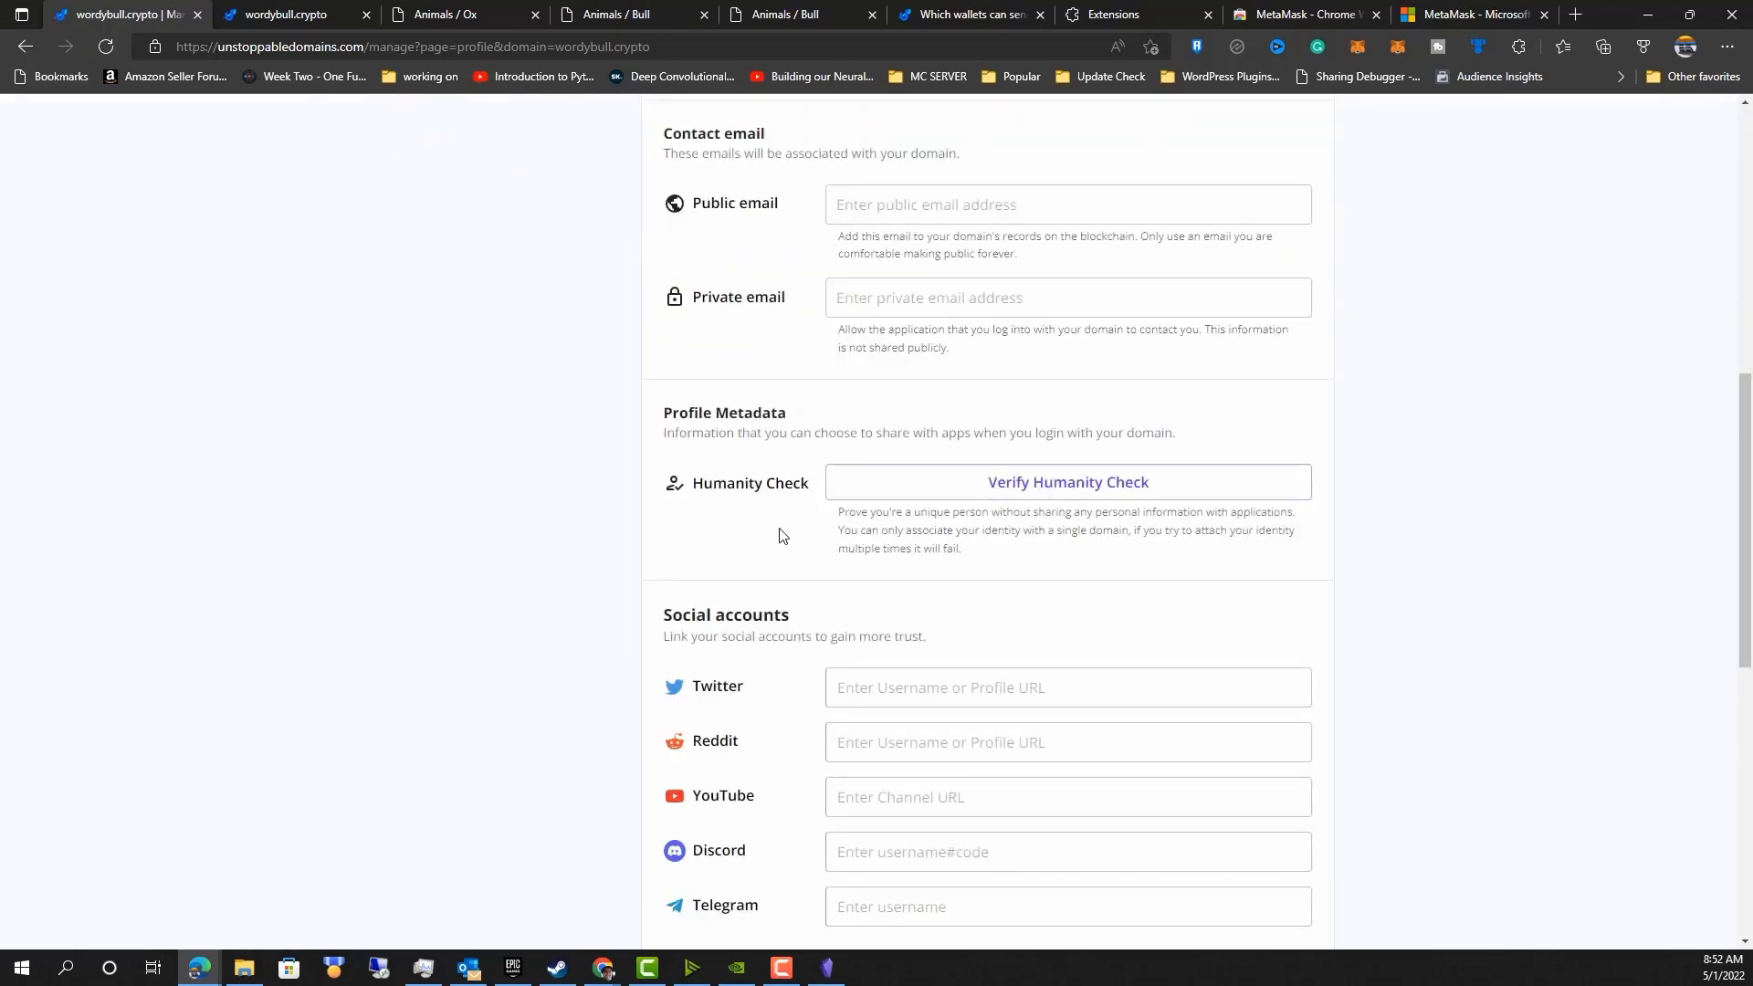
pyautogui.scroll(3, 758, 525)
pyautogui.scroll(6, 755, 522)
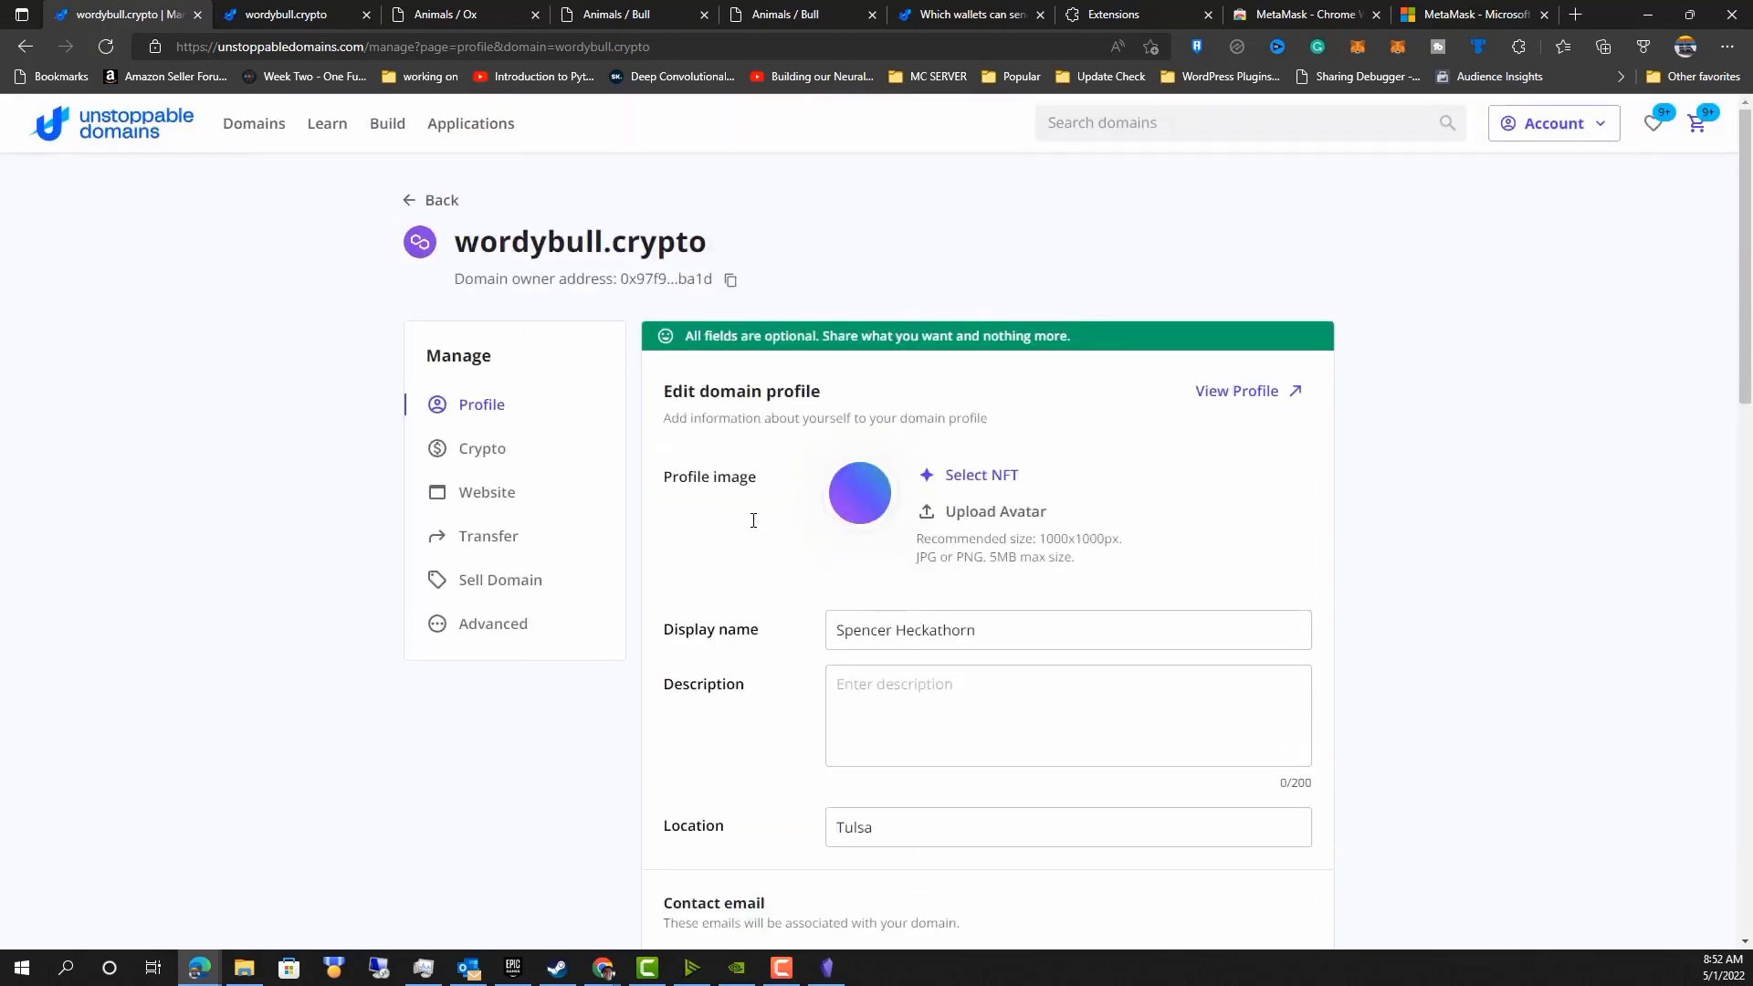